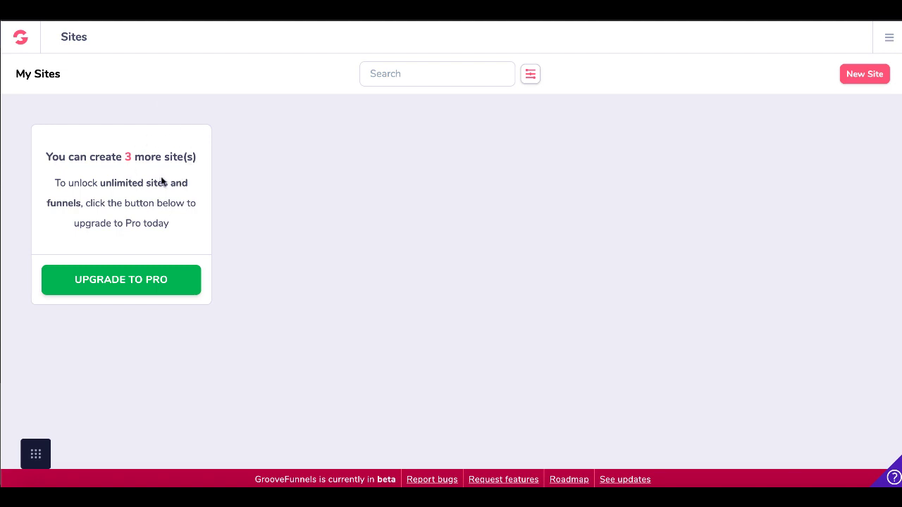
# Step: Create a new site from the blank template
pyautogui.click(850, 82)
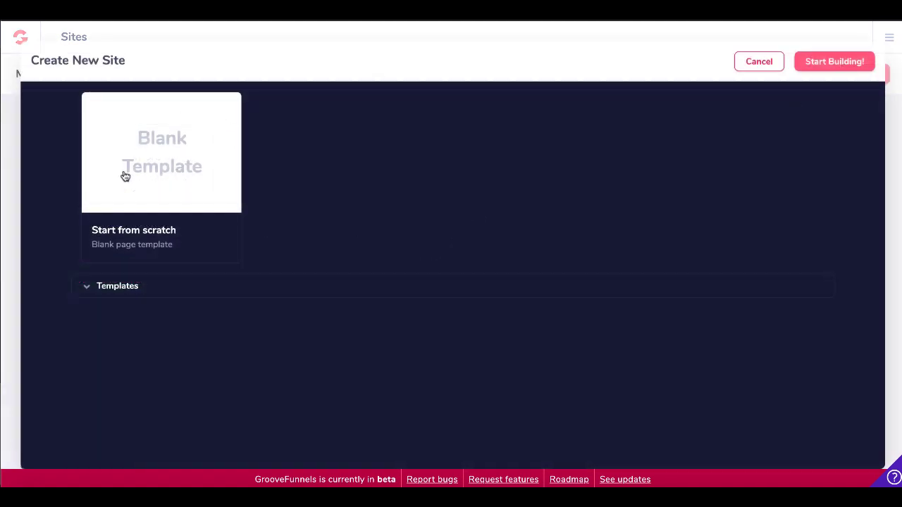
pyautogui.click(172, 191)
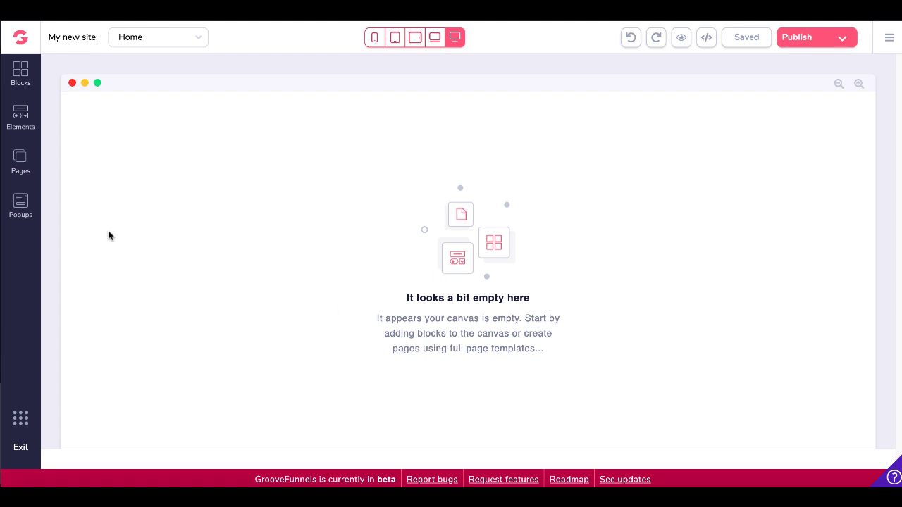
# Step: Browse the designed Content blocks available for the empty page
pyautogui.click(21, 78)
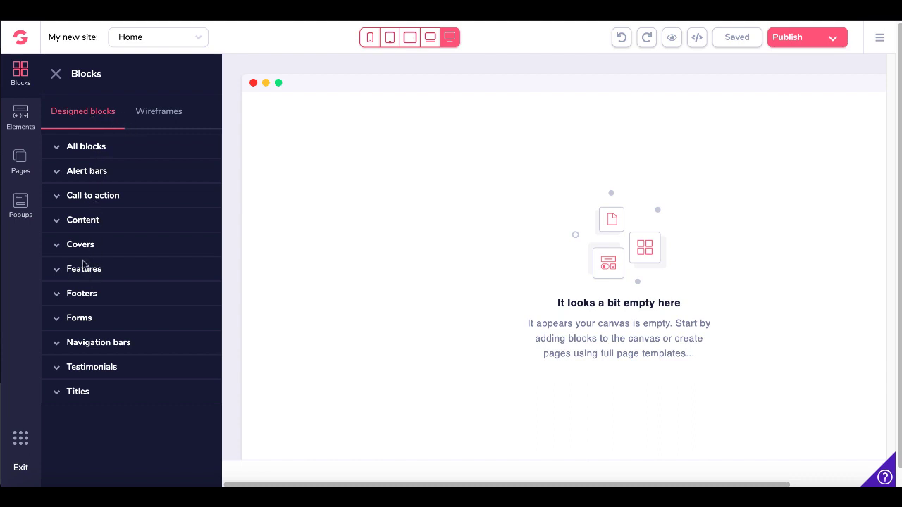
pyautogui.click(57, 225)
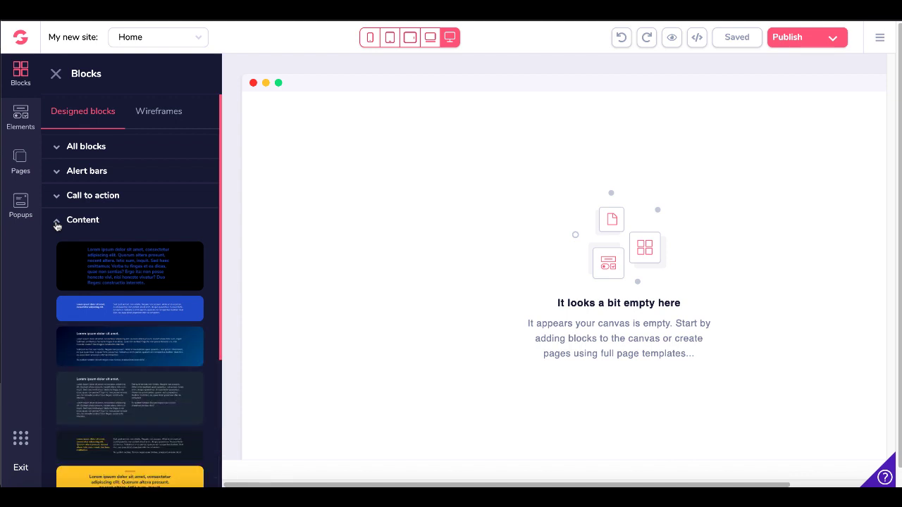
pyautogui.scroll(-1, 129, 277)
pyautogui.scroll(-3, 129, 276)
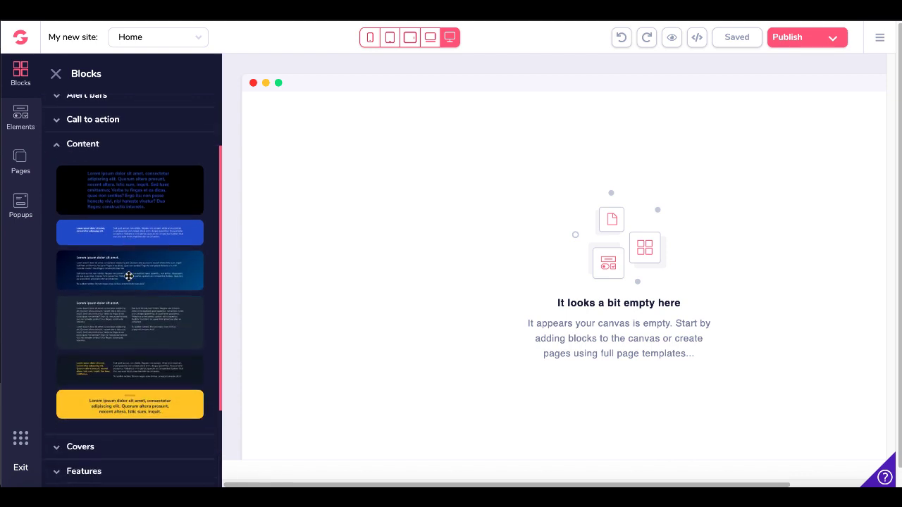
pyautogui.scroll(2, 129, 276)
pyautogui.scroll(3, 128, 276)
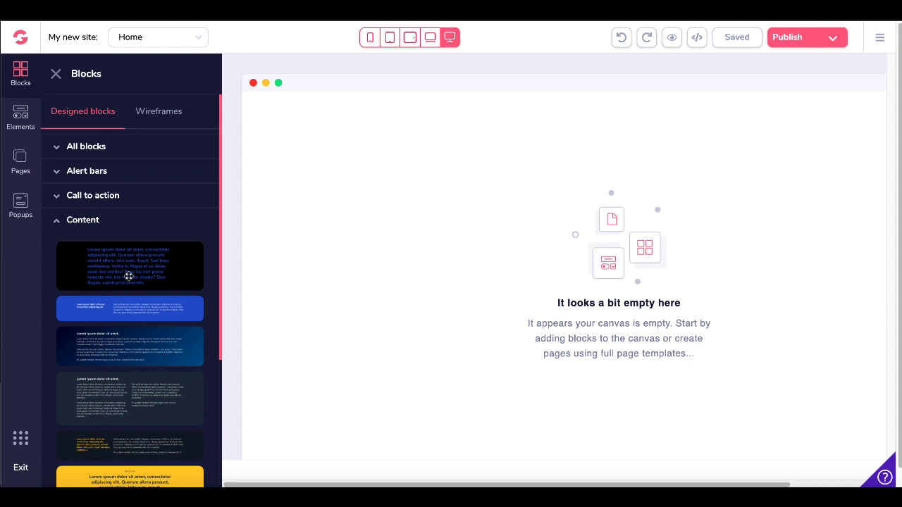
# Step: Look through the Alert bars and Call to action wireframe blocks, and close the block library
pyautogui.click(155, 114)
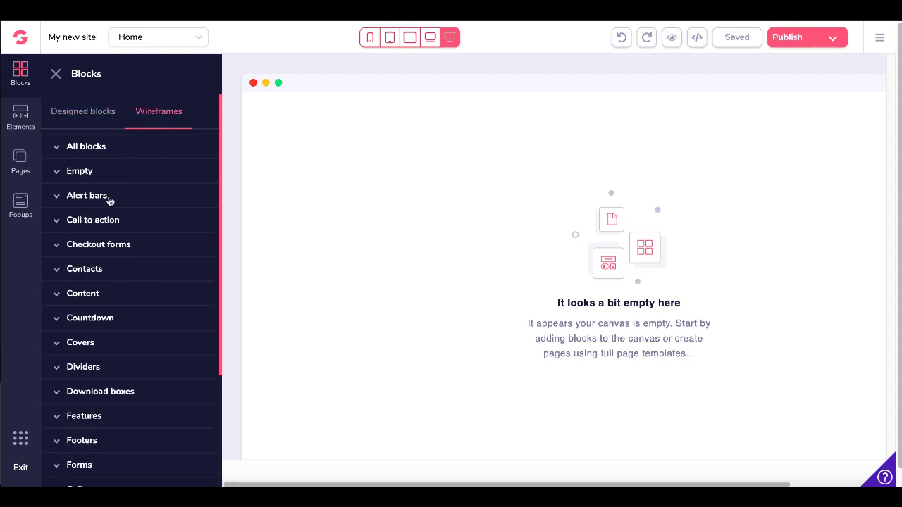
pyautogui.click(58, 202)
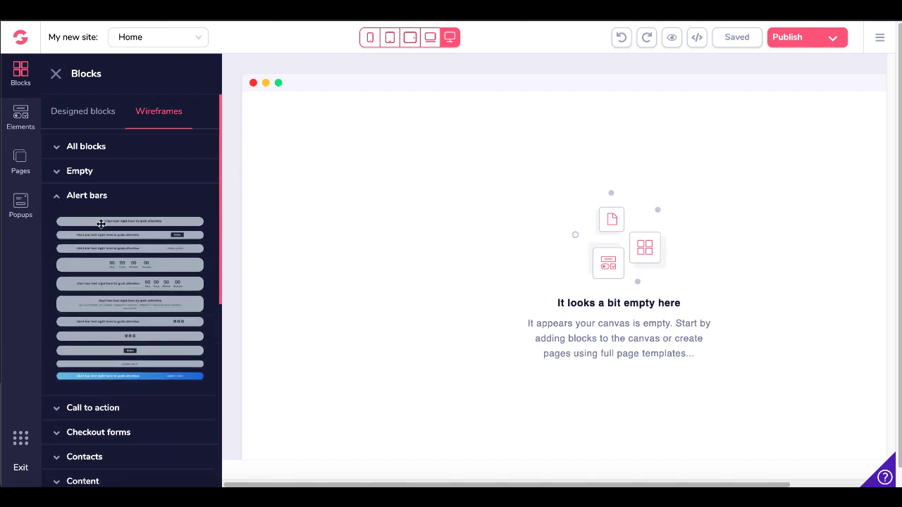
pyautogui.scroll(-1, 93, 293)
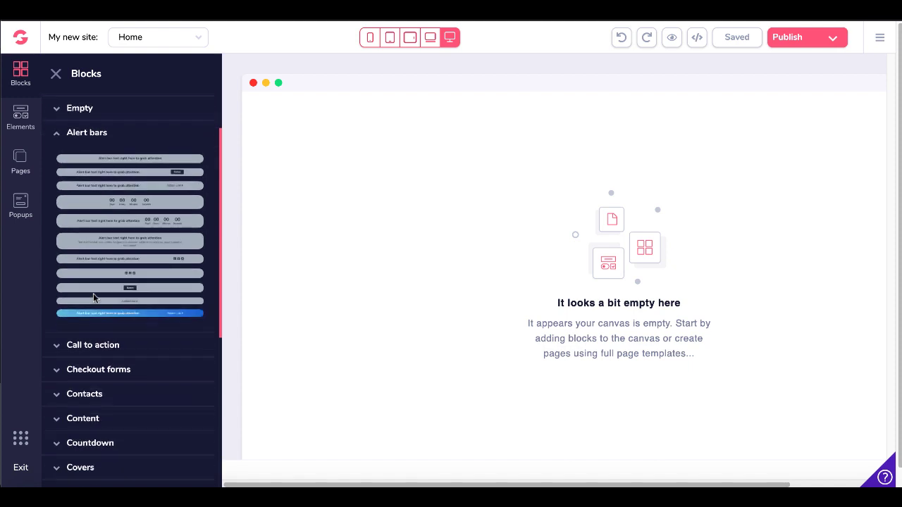
pyautogui.click(60, 342)
pyautogui.scroll(-5, 61, 342)
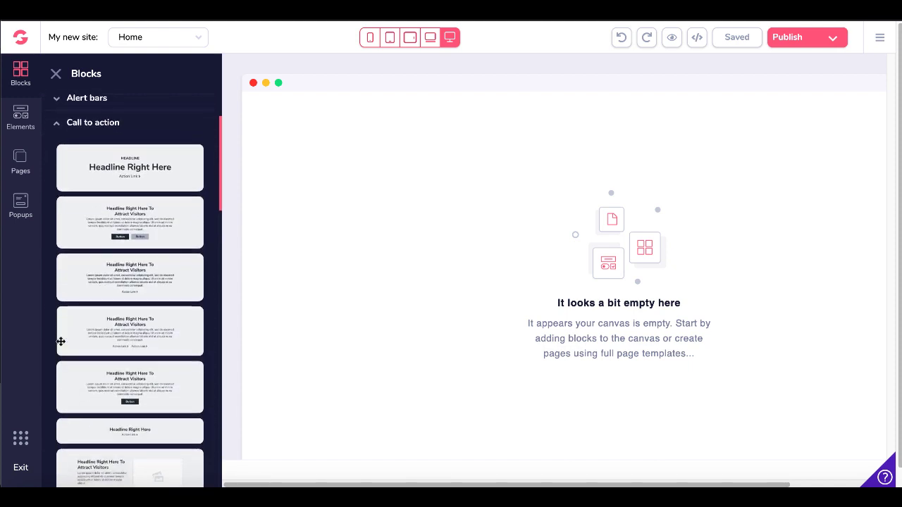
pyautogui.scroll(-3, 60, 341)
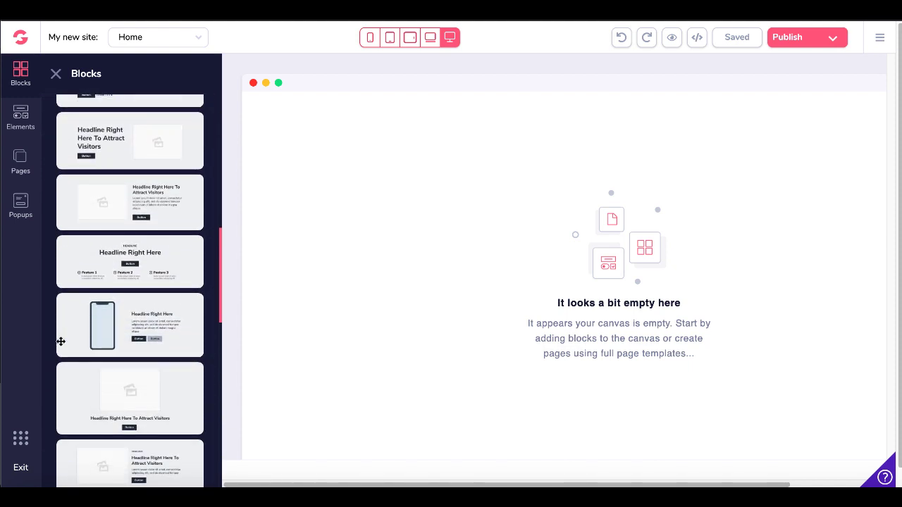
pyautogui.scroll(5, 61, 341)
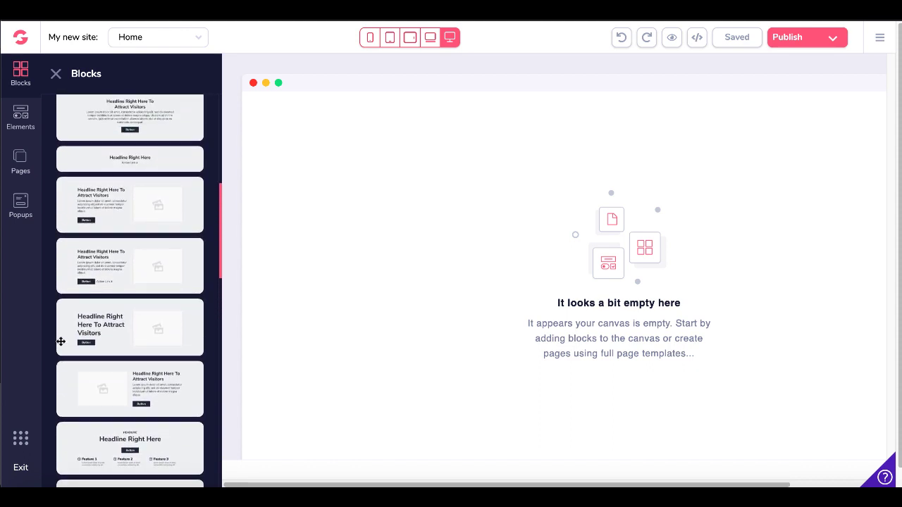
pyautogui.scroll(2, 61, 342)
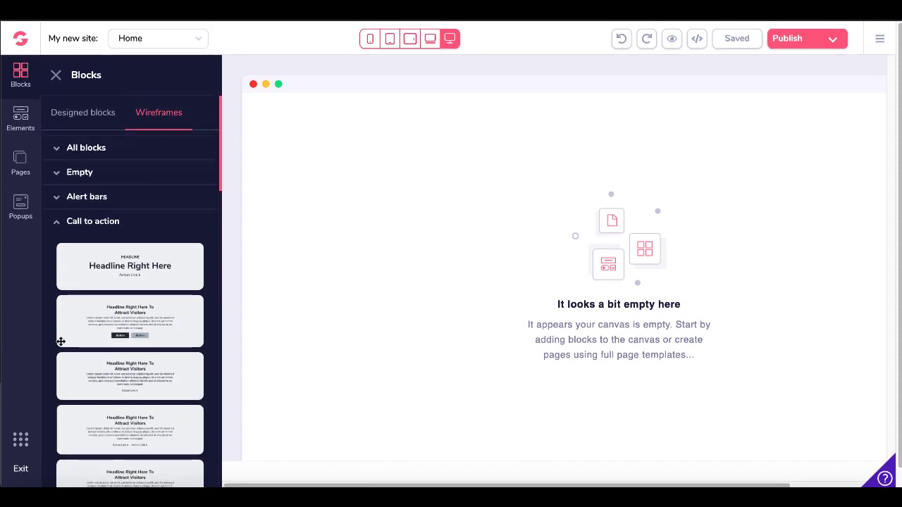
pyautogui.click(55, 222)
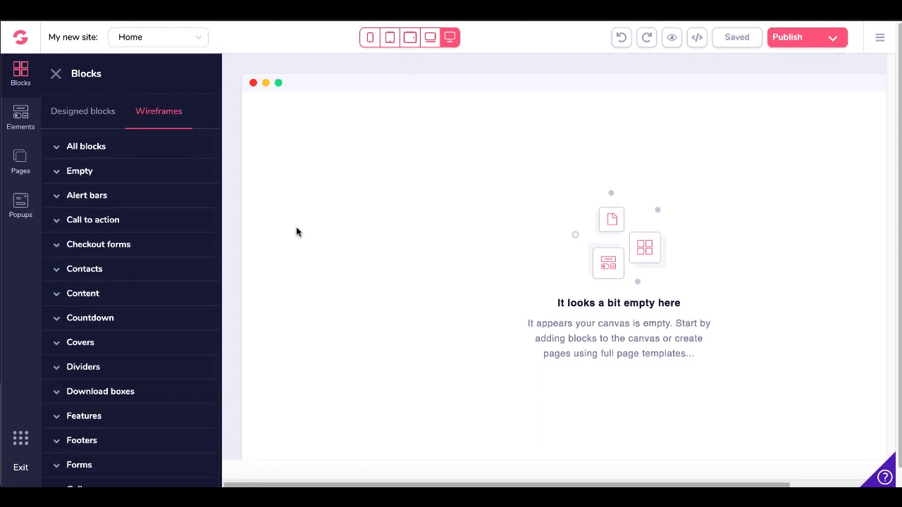
pyautogui.click(56, 75)
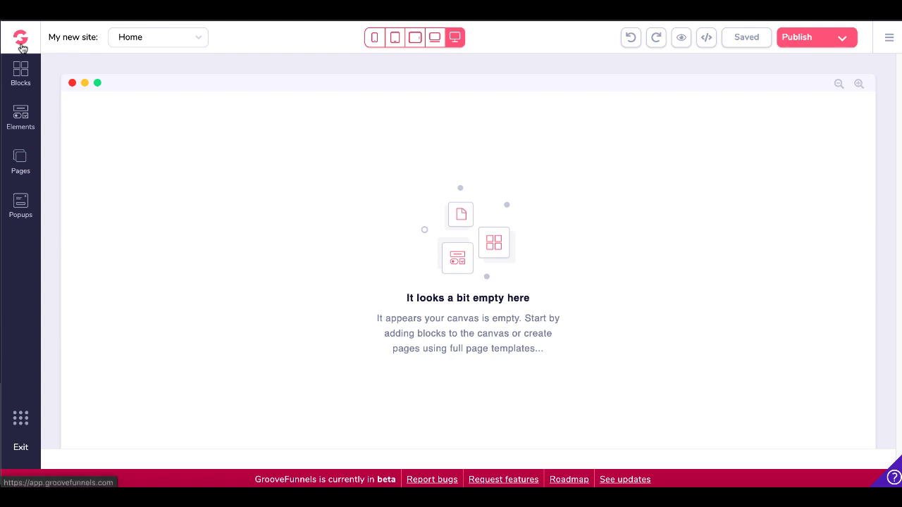
# Step: Leave the blank site's editor and create another new site from the Upsell template
pyautogui.click(890, 38)
pyautogui.click(762, 150)
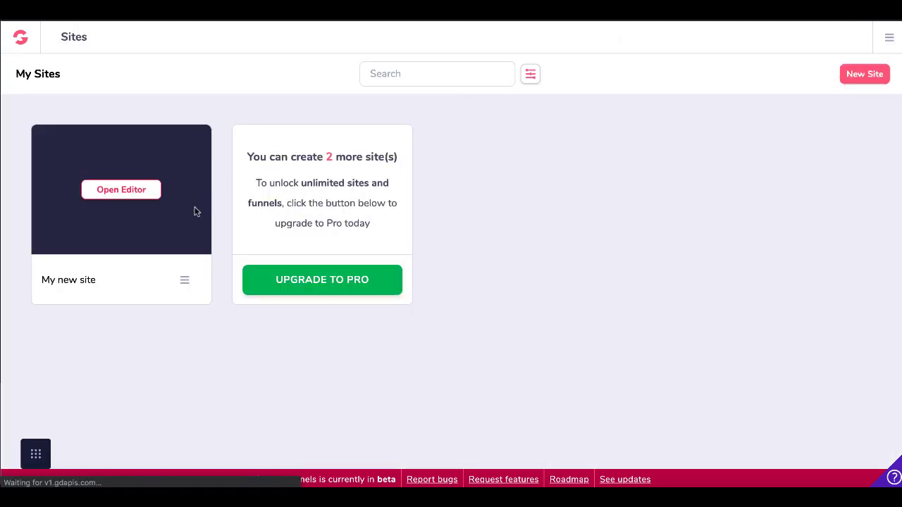
pyautogui.click(857, 79)
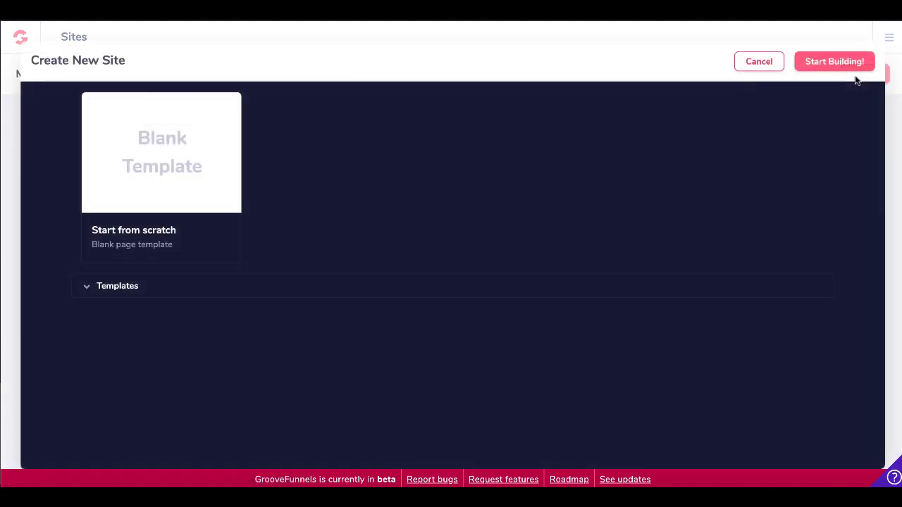
pyautogui.click(87, 291)
pyautogui.moveTo(157, 361)
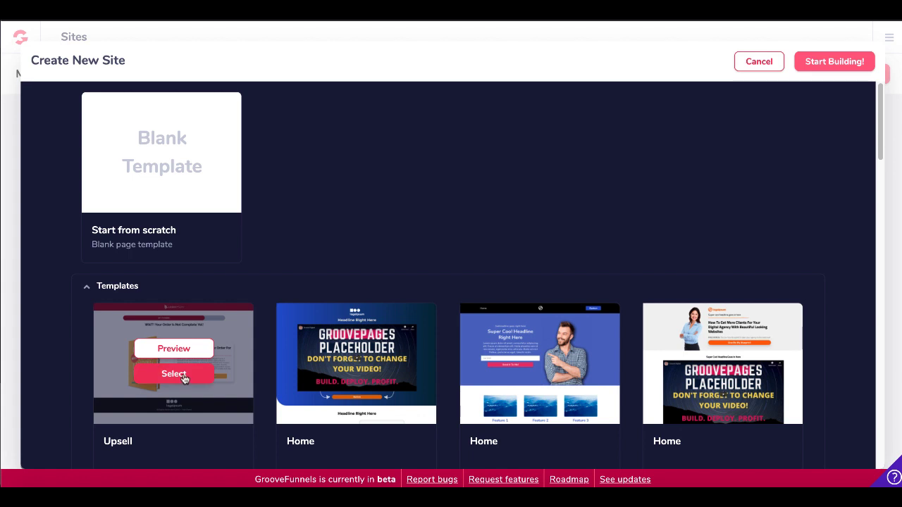
pyautogui.click(174, 375)
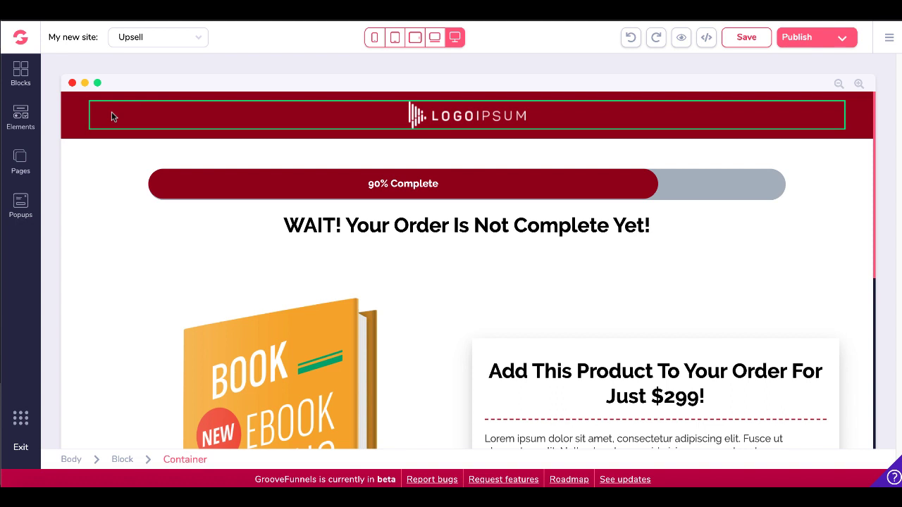
# Step: Inspect the header's logo image, its parent container and its block, and close their settings
pyautogui.click(425, 115)
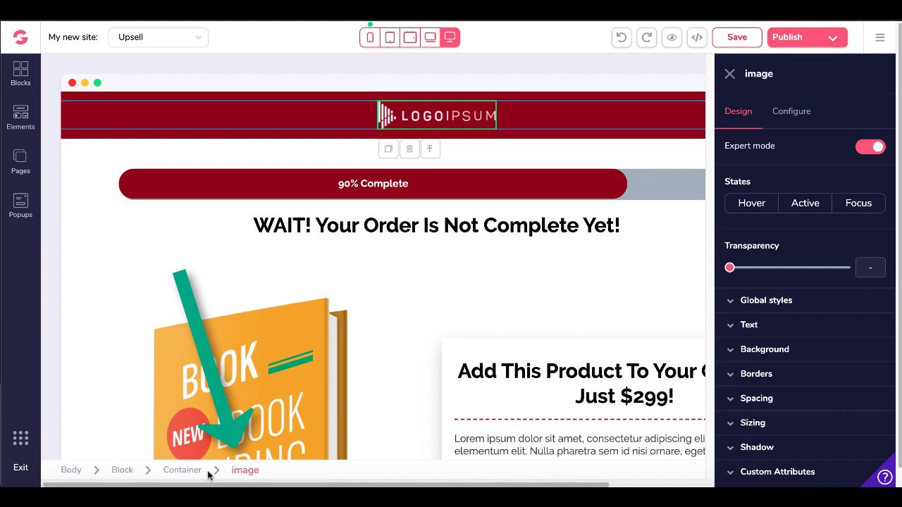
pyautogui.click(185, 471)
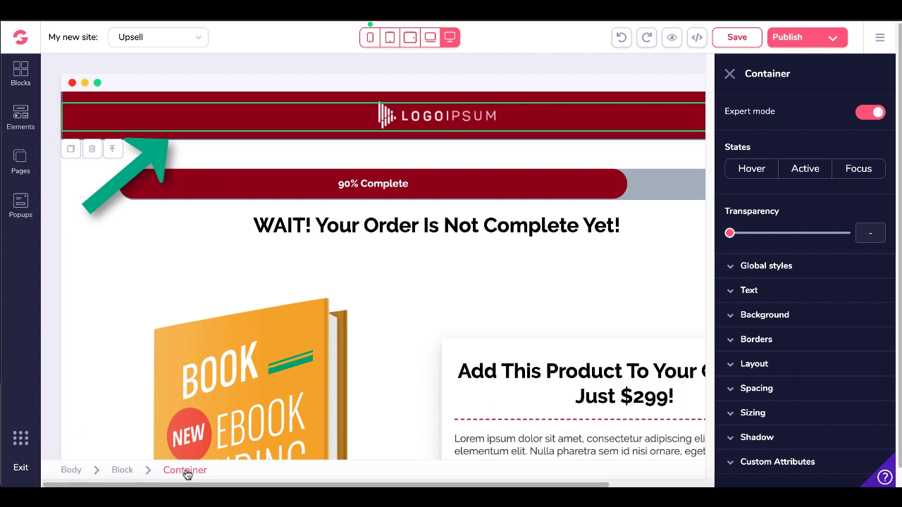
pyautogui.click(124, 473)
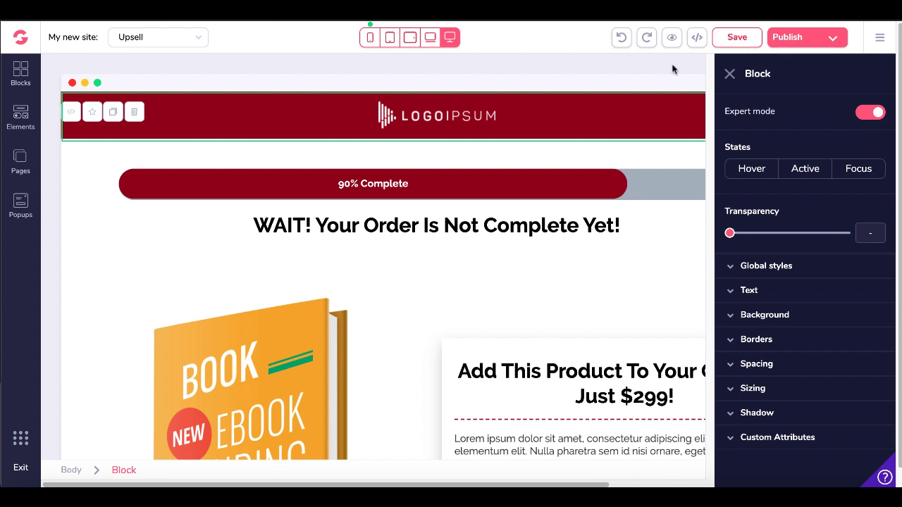
pyautogui.click(729, 75)
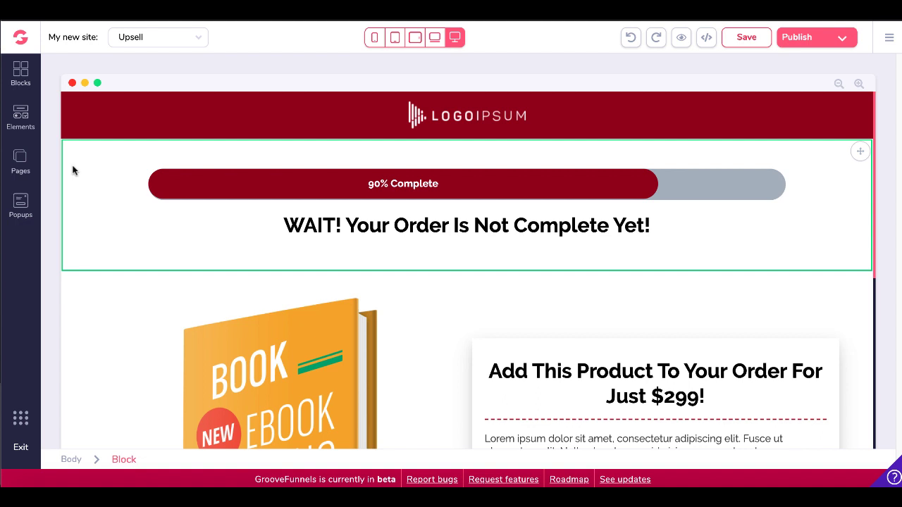
# Step: Inspect the book section's nesting by selecting its block, the book image, the image's container and the layout-2-2 element
pyautogui.click(79, 305)
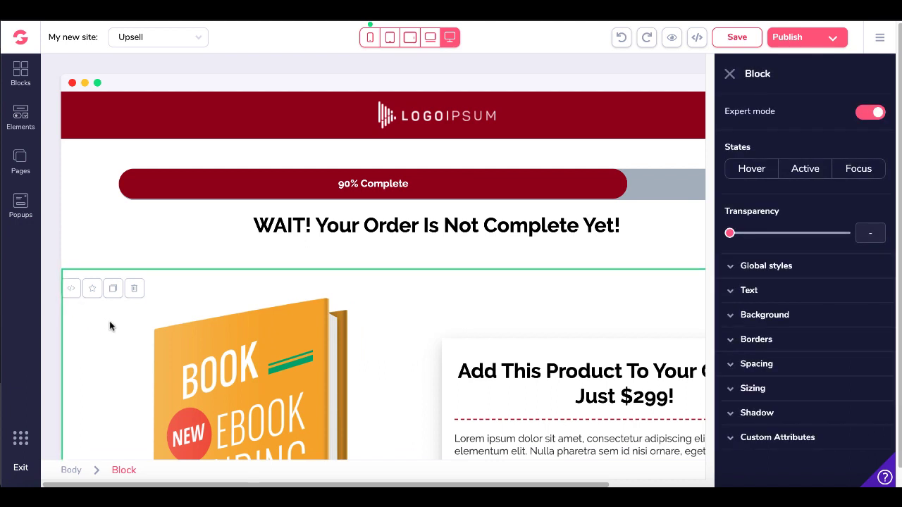
pyautogui.click(180, 339)
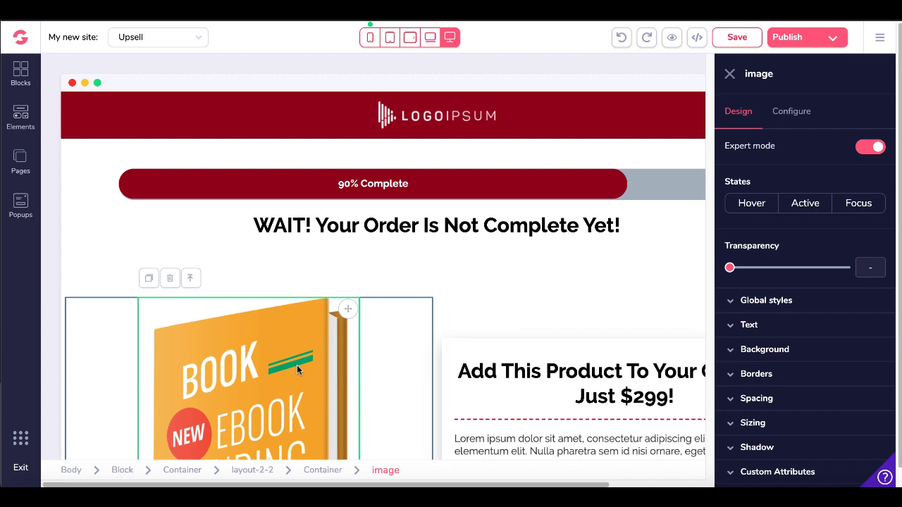
pyautogui.scroll(-2, 296, 365)
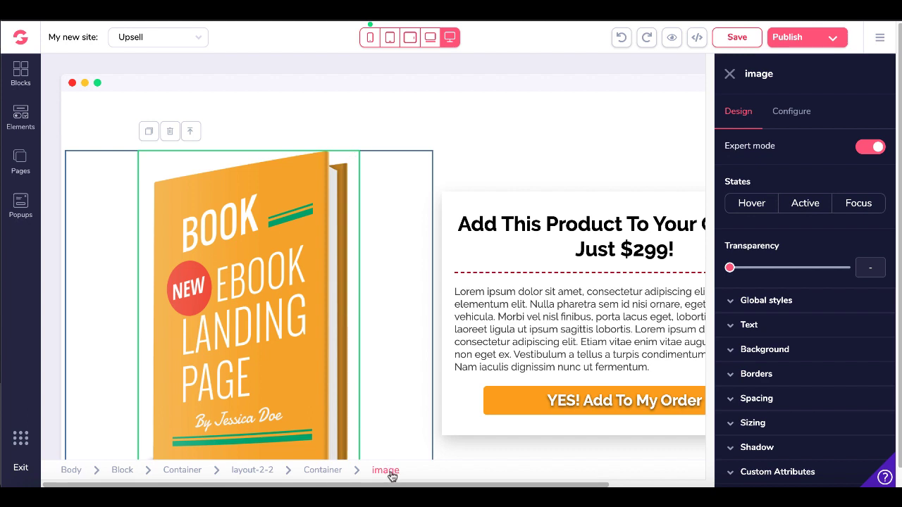
pyautogui.click(326, 471)
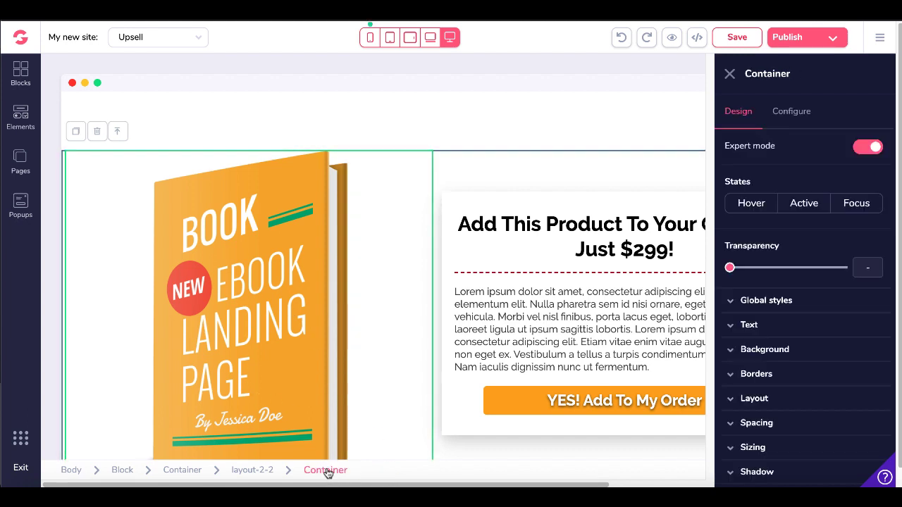
pyautogui.click(255, 470)
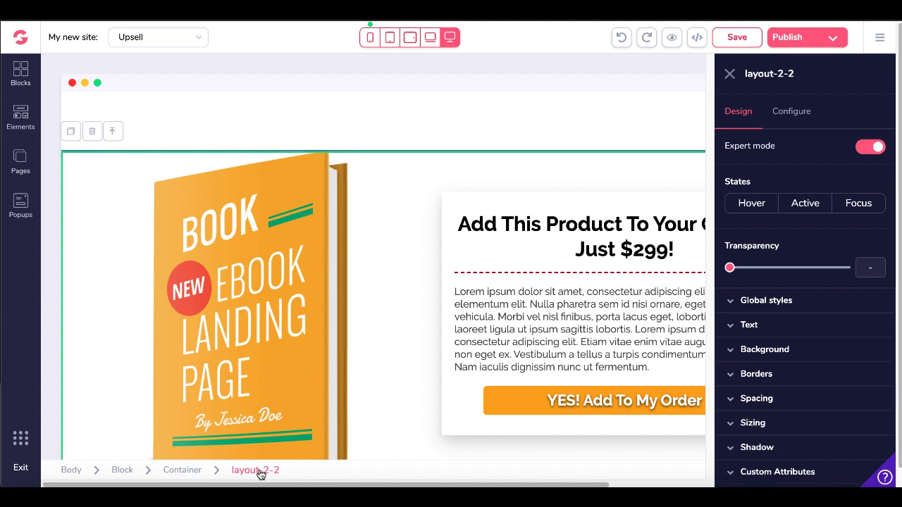
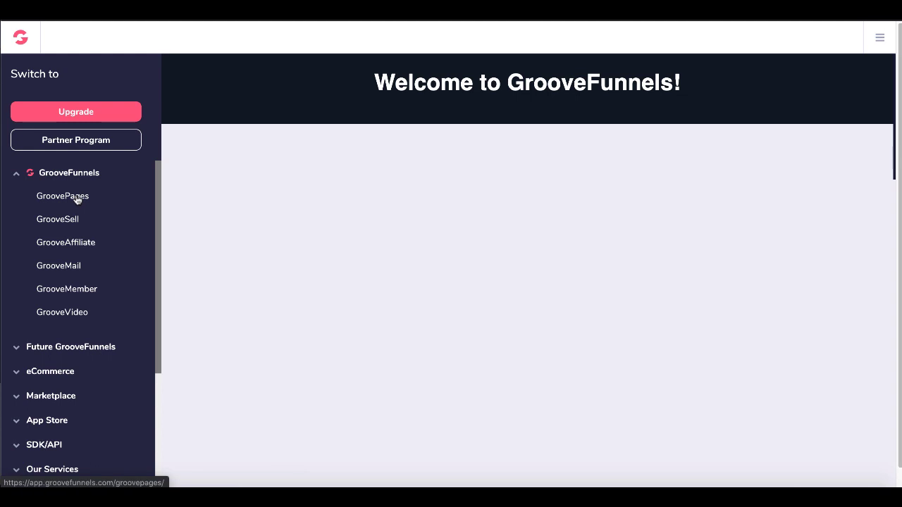
# Step: Open GroovePages and start another new site from the blank template
pyautogui.click(78, 200)
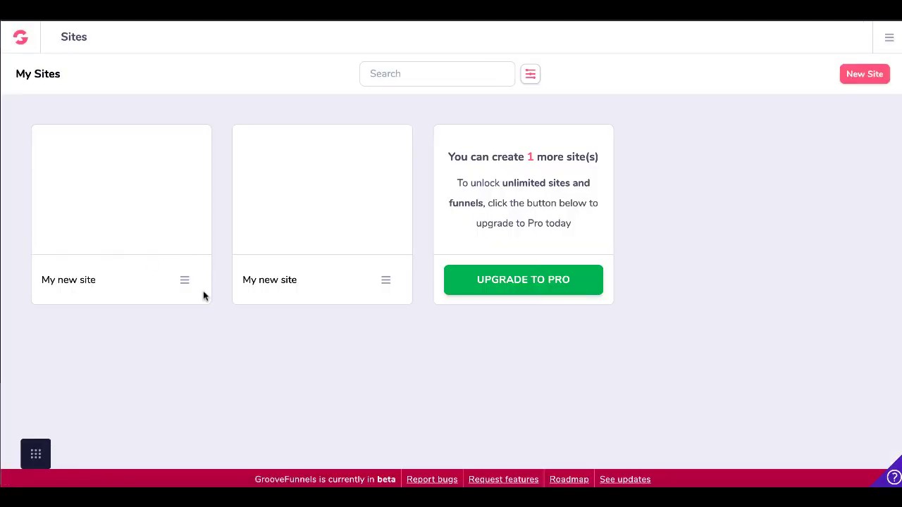
pyautogui.click(854, 81)
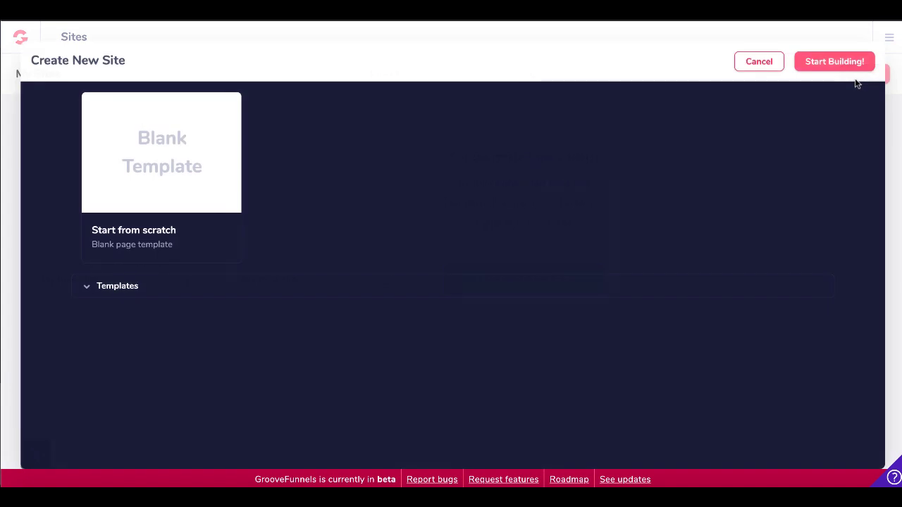
pyautogui.click(183, 180)
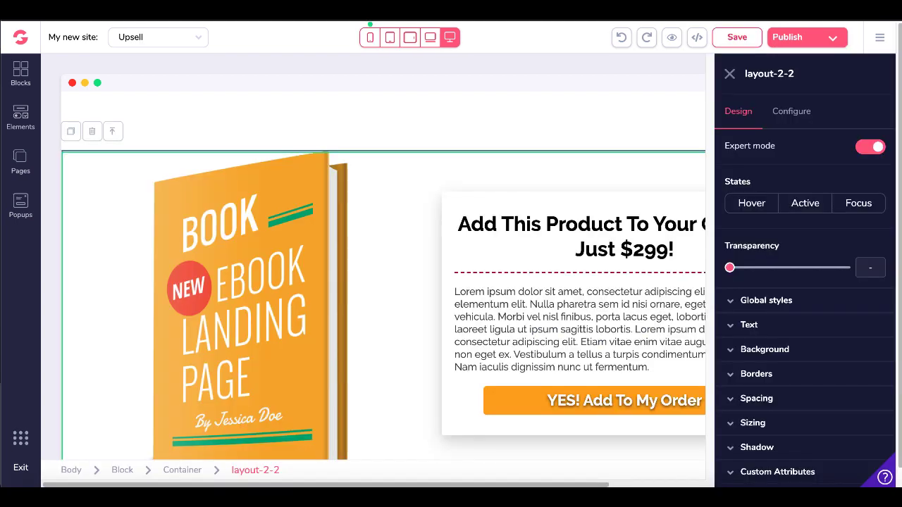
# Step: Select the book section's block, the container around the book image, and its parent layout-2-2 element on the Upsell page
pyautogui.click(165, 120)
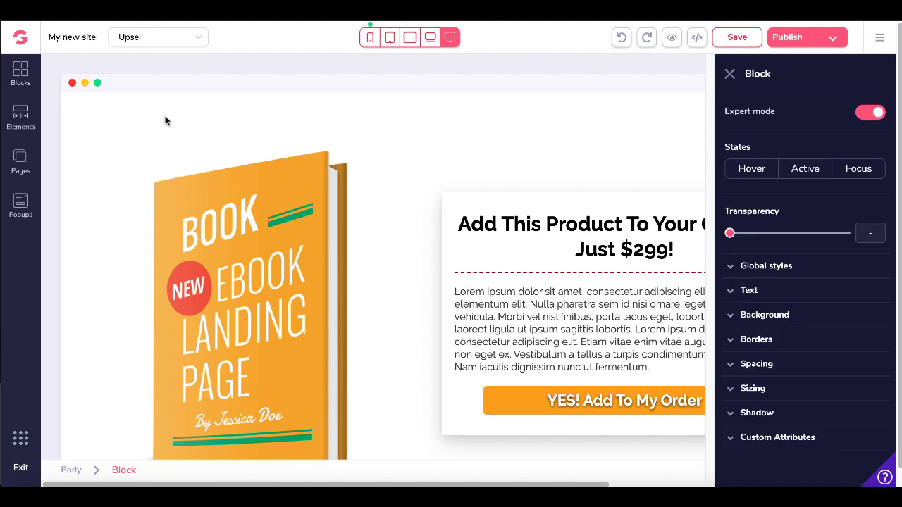
pyautogui.click(105, 179)
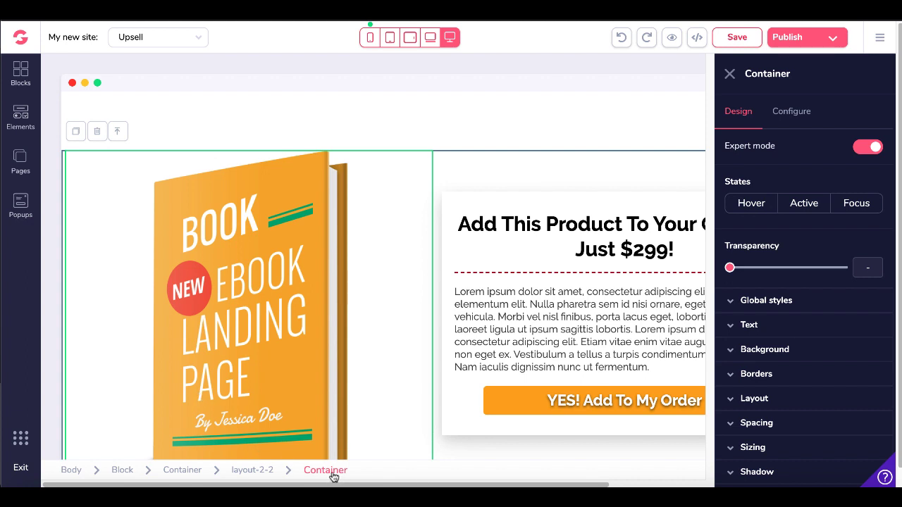
pyautogui.click(254, 471)
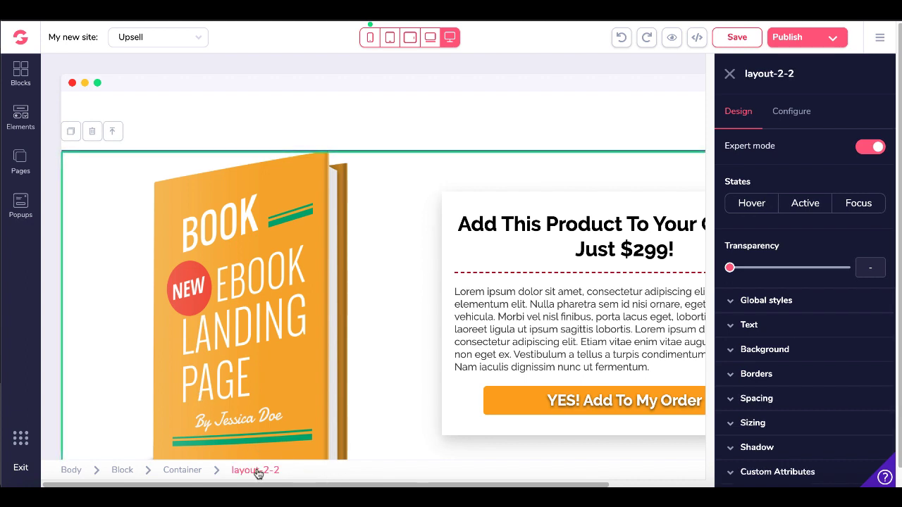
# Step: Select the book section's outer container and its block on the Upsell page, and close the block's settings
pyautogui.click(185, 473)
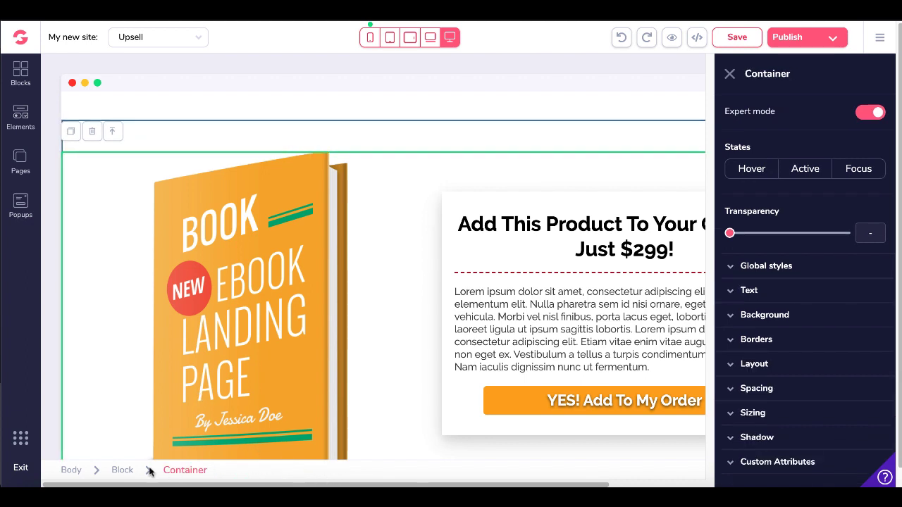
pyautogui.click(121, 470)
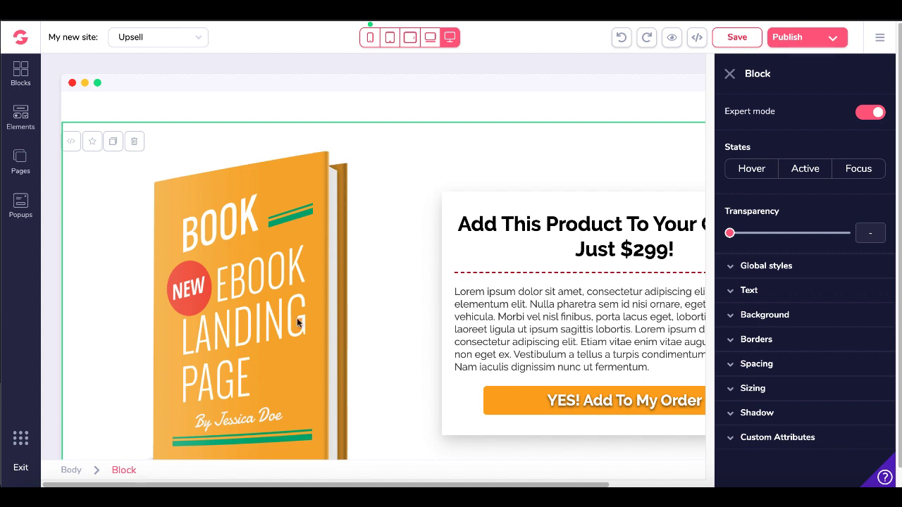
pyautogui.scroll(-1, 438, 346)
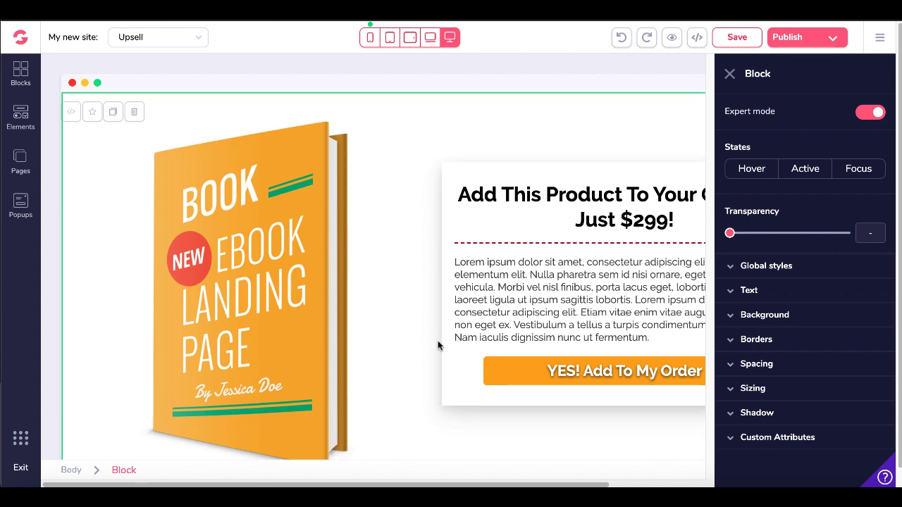
pyautogui.click(731, 74)
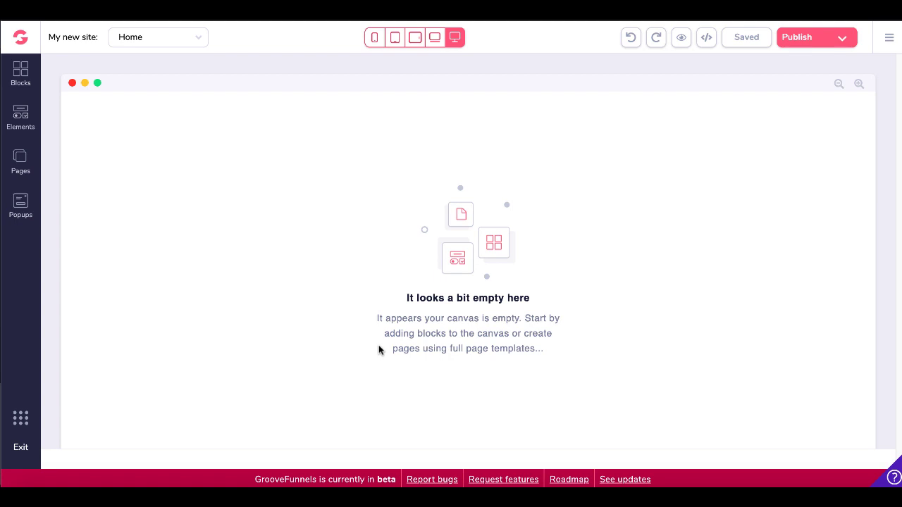
# Step: Add the black designed Content block with large blue text to the empty Home page
pyautogui.click(22, 81)
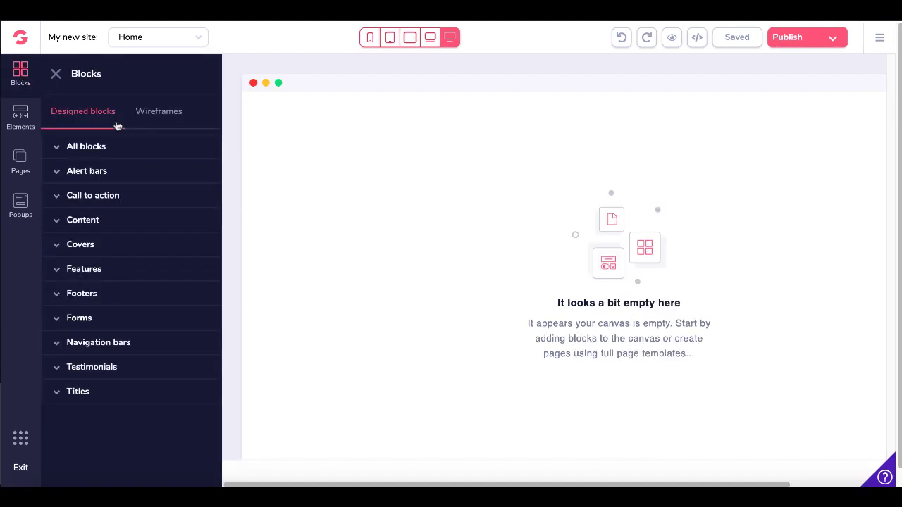
pyautogui.click(59, 221)
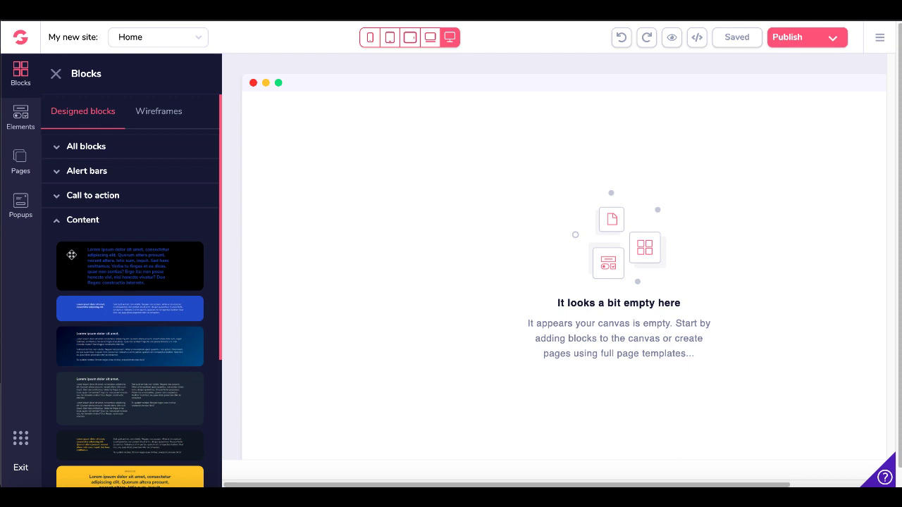
pyautogui.moveTo(72, 255); pyautogui.dragTo(467, 264)
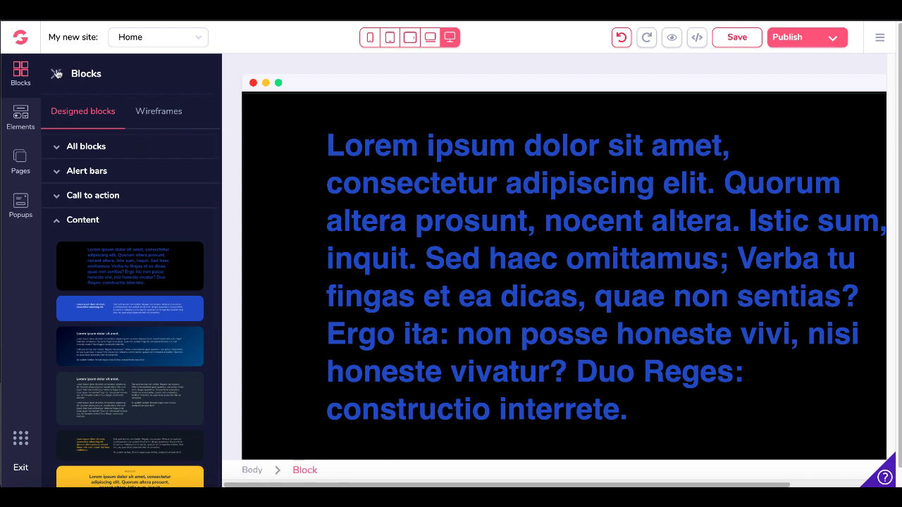
pyautogui.click(56, 74)
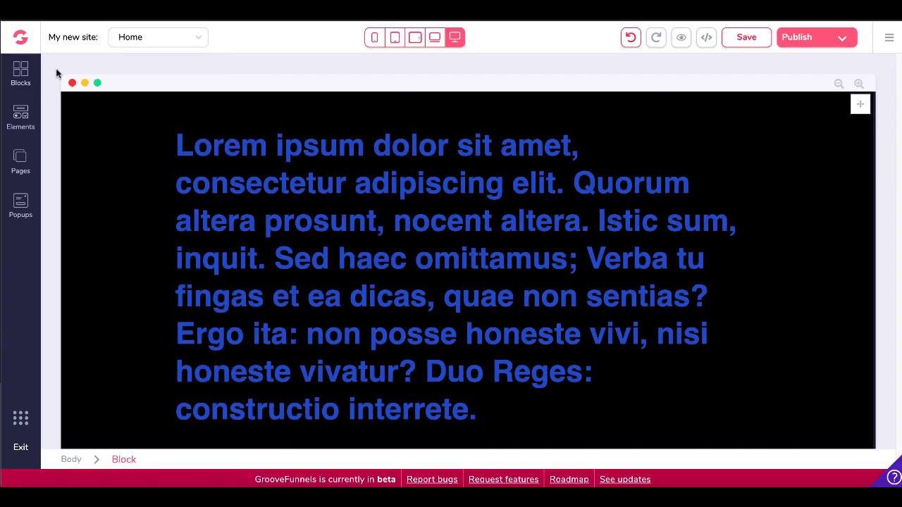
# Step: Inspect the new block's settings on Home and the book section's layout-2-2 settings on the Upsell page
pyautogui.click(147, 117)
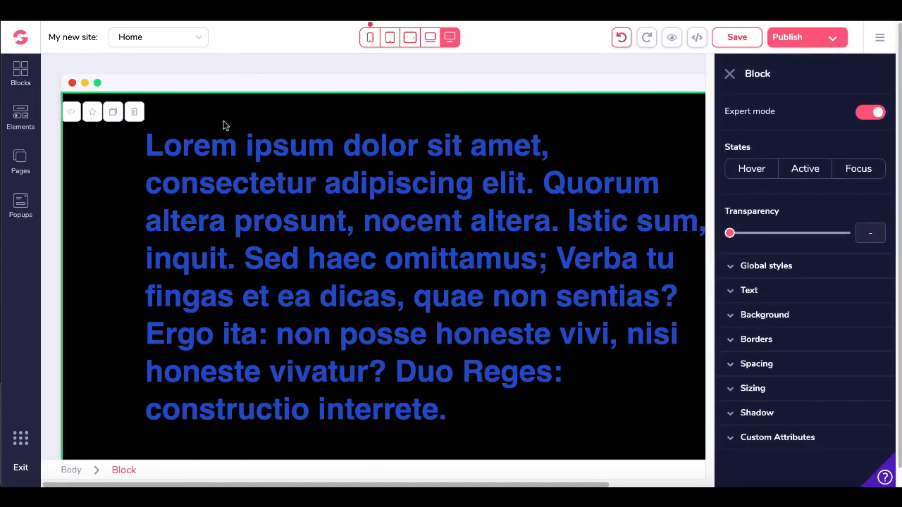
pyautogui.click(731, 75)
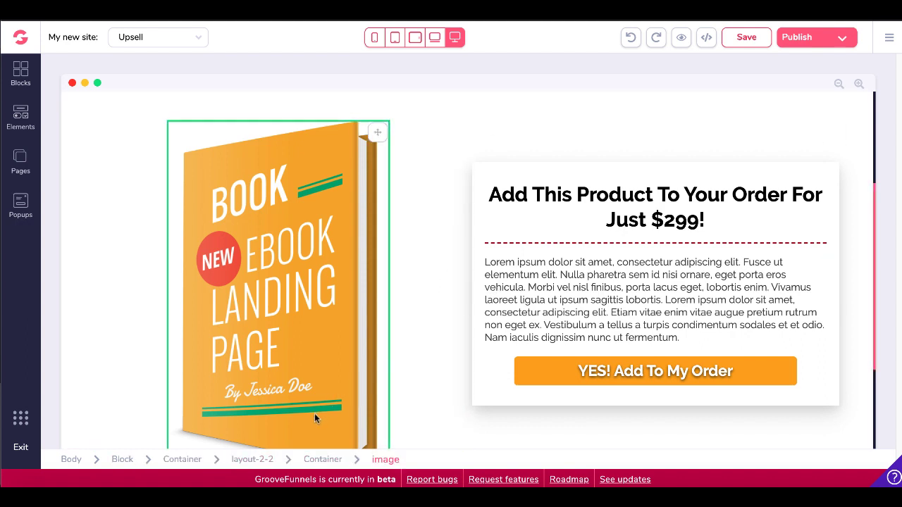
pyautogui.click(261, 460)
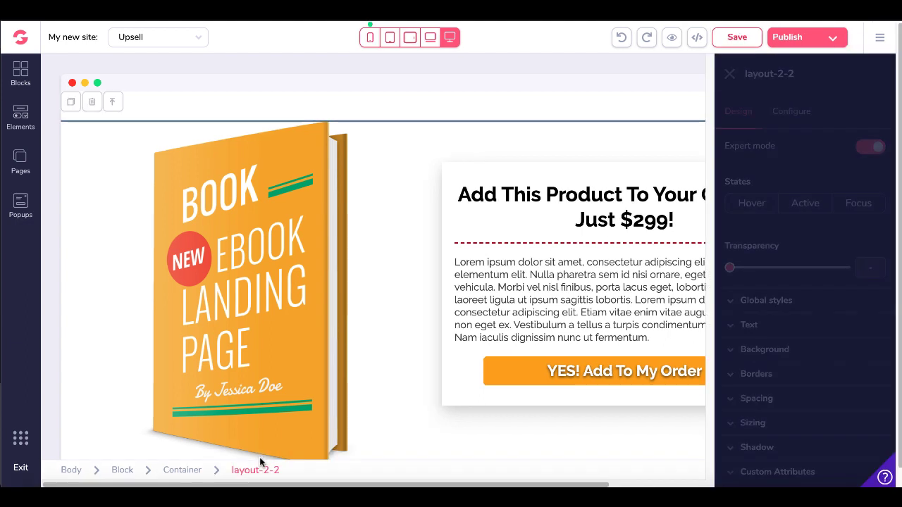
pyautogui.click(730, 75)
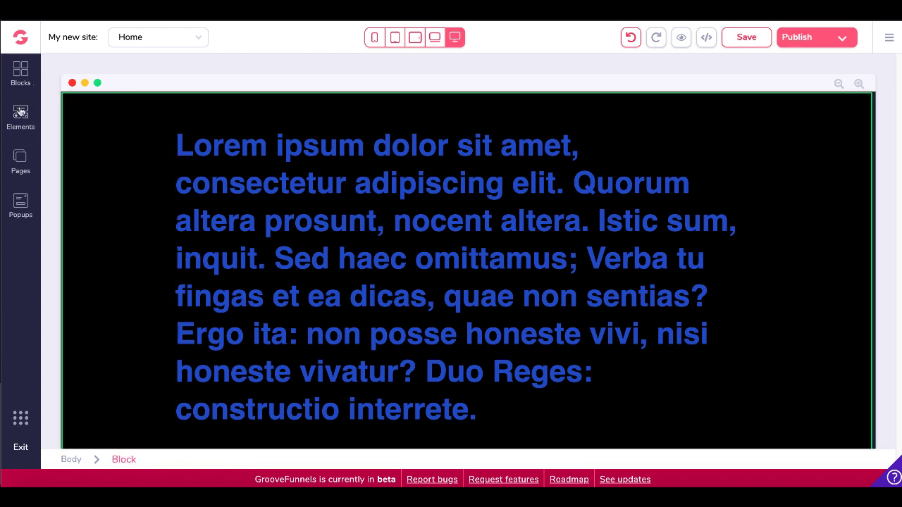
# Step: Insert a 2 Columns layout element above the blue text in the black content block
pyautogui.click(22, 119)
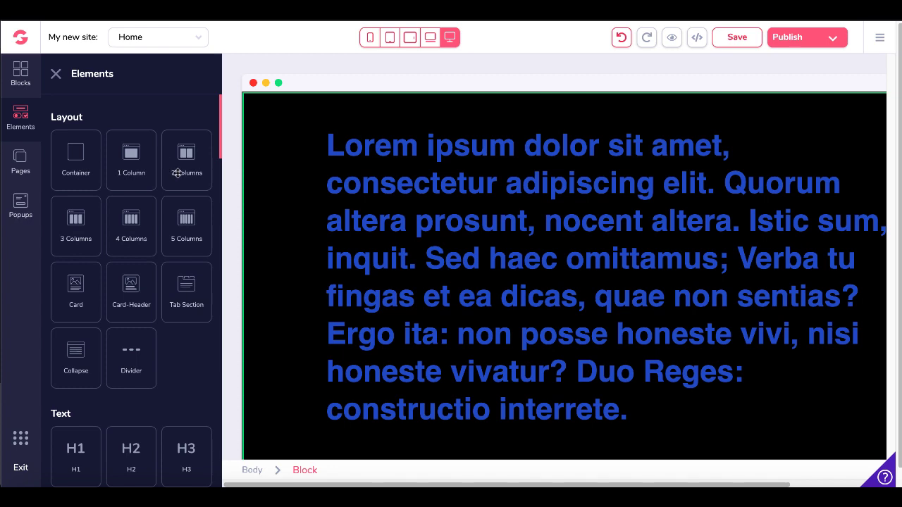
pyautogui.moveTo(177, 173); pyautogui.dragTo(440, 205)
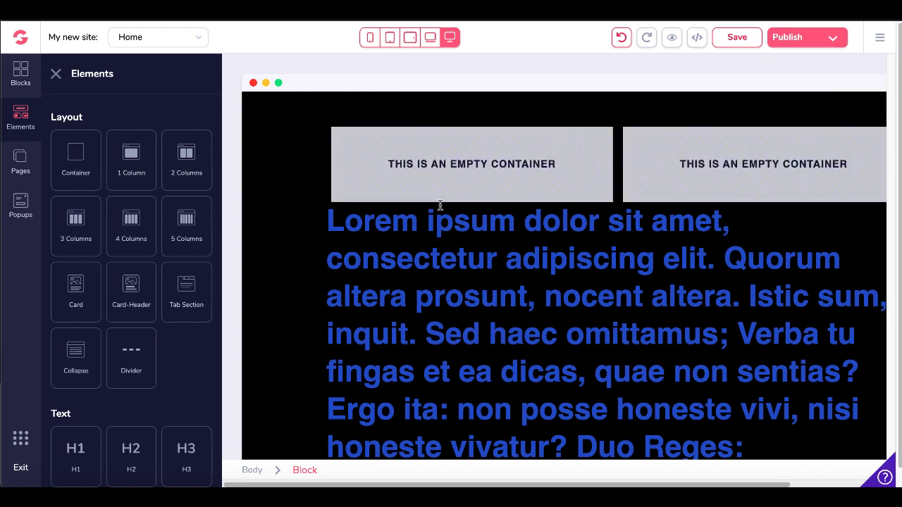
pyautogui.click(58, 79)
pyautogui.click(238, 141)
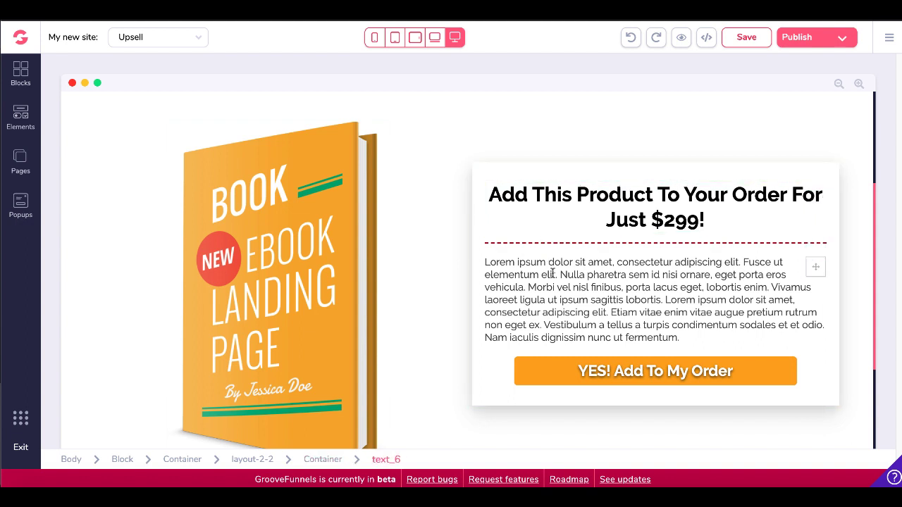
# Step: Compare the Upsell page's order button and book image with the empty two-column layout on the Home page
pyautogui.click(551, 372)
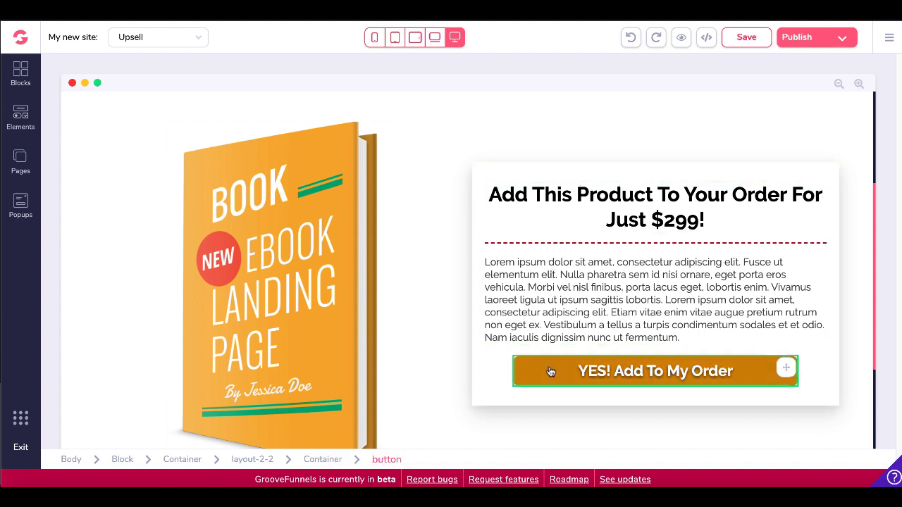
pyautogui.click(331, 275)
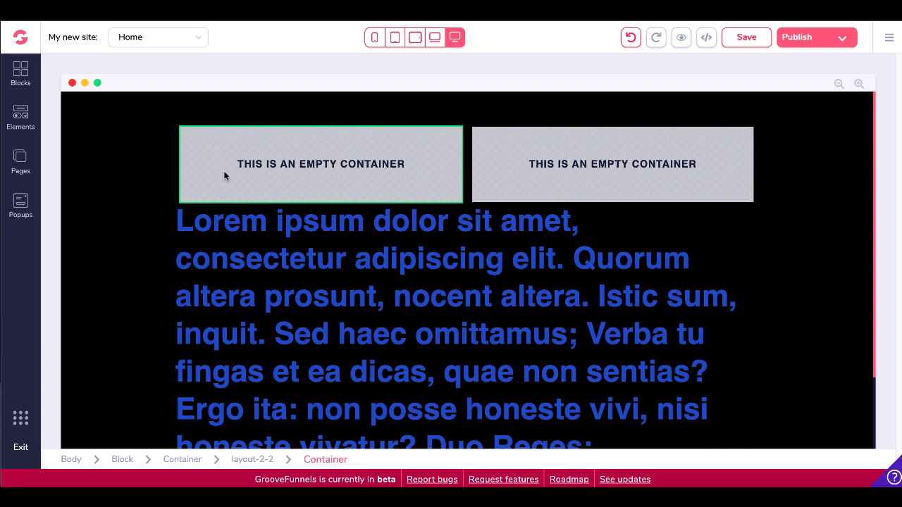
pyautogui.click(101, 165)
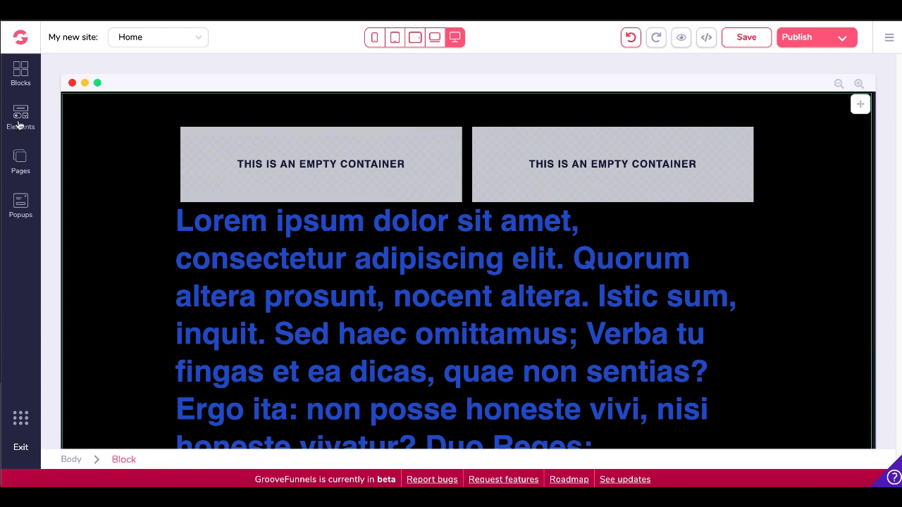
# Step: Place an Image element in the first empty column container above the blue text
pyautogui.click(19, 125)
pyautogui.scroll(-3, 131, 305)
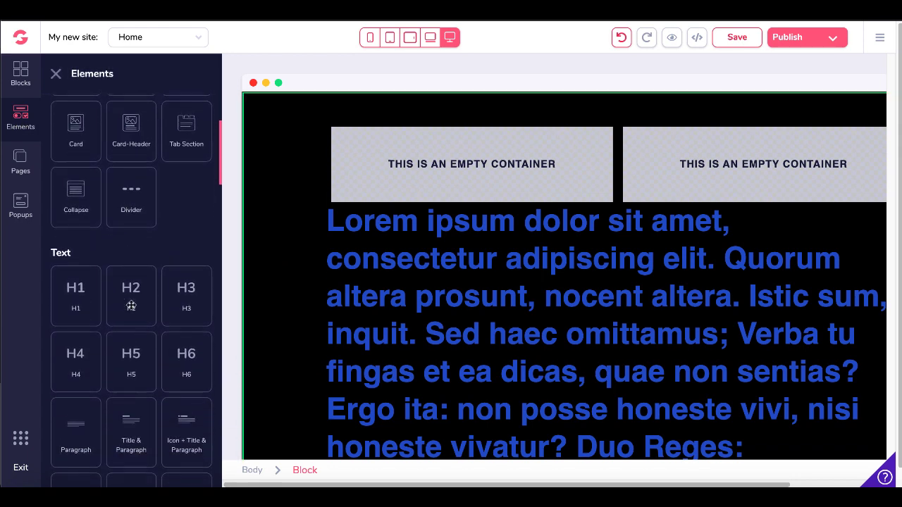
pyautogui.scroll(-5, 131, 306)
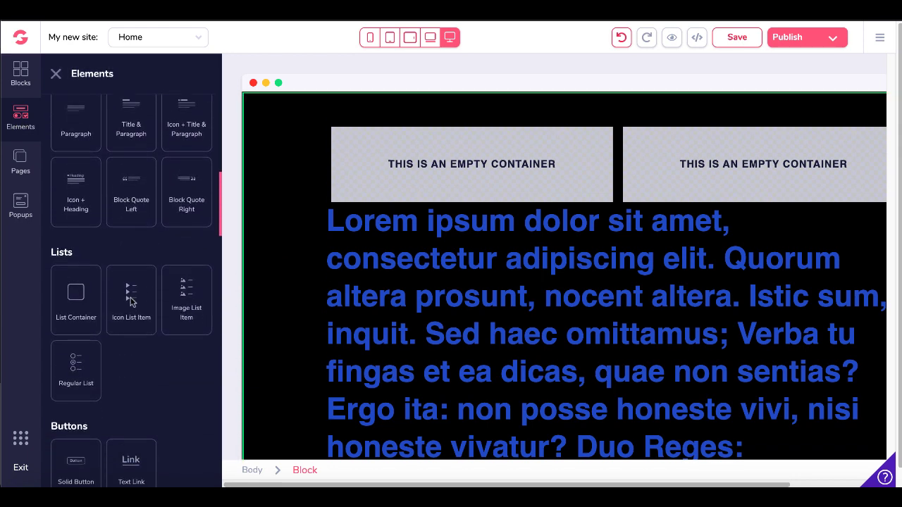
pyautogui.scroll(-5, 131, 301)
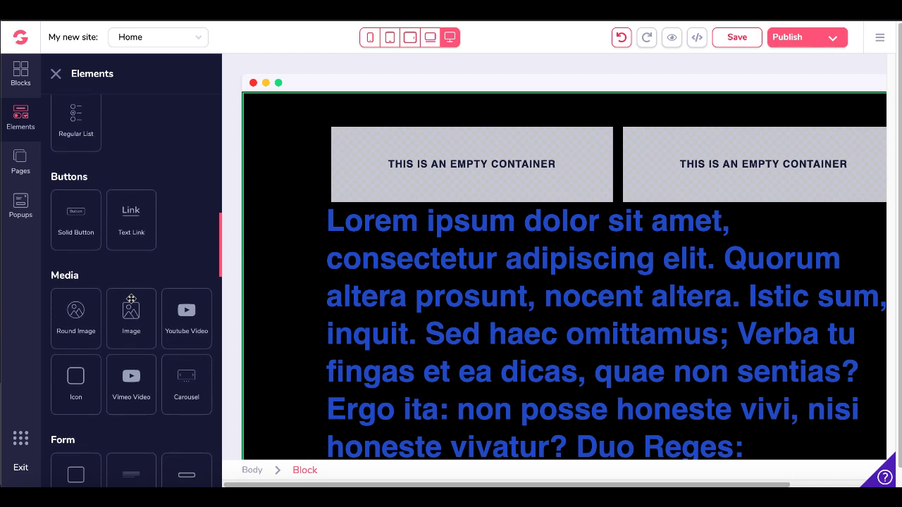
pyautogui.moveTo(131, 298); pyautogui.dragTo(511, 162)
# Step: Place a form Submit Button element in the second, empty column container
pyautogui.click(755, 168)
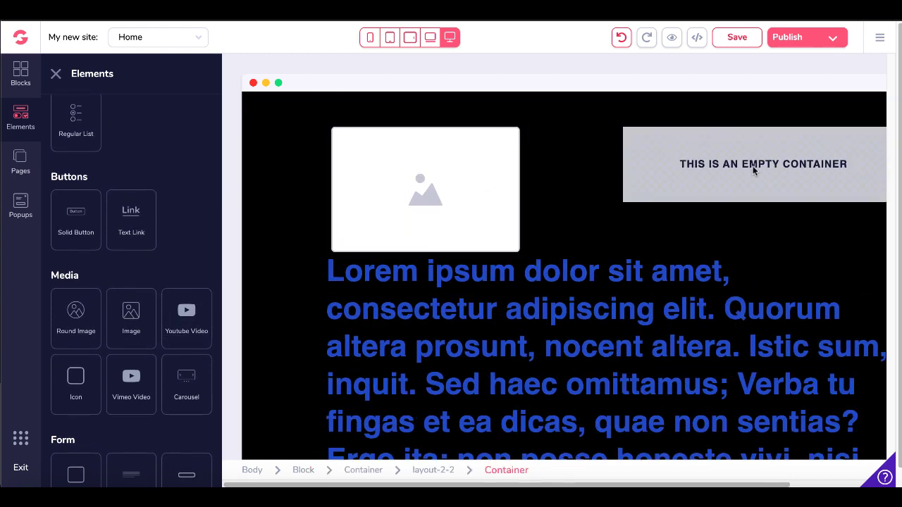
pyautogui.click(327, 199)
pyautogui.scroll(-3, 156, 254)
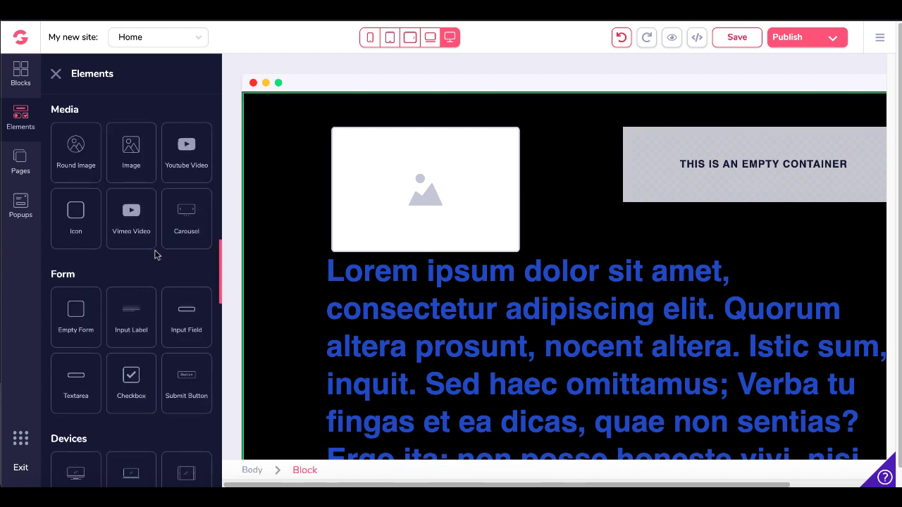
pyautogui.moveTo(188, 371); pyautogui.dragTo(708, 169)
# Step: Add an H1 heading below the Submit button in the second column
pyautogui.scroll(3, 169, 309)
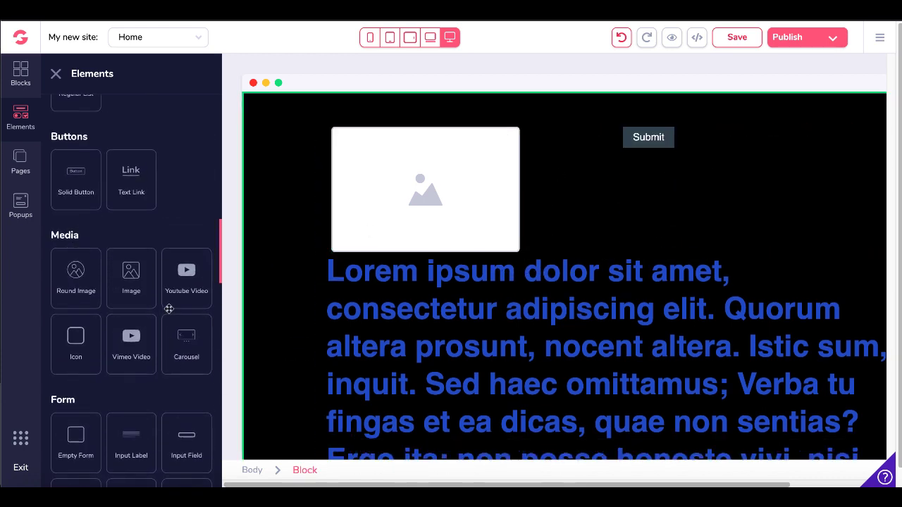
pyautogui.scroll(5, 169, 309)
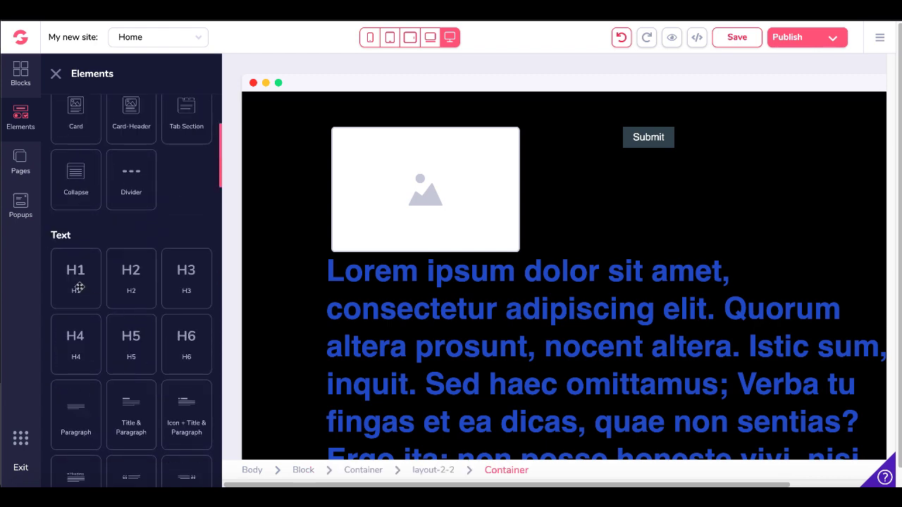
pyautogui.moveTo(79, 286); pyautogui.dragTo(674, 185)
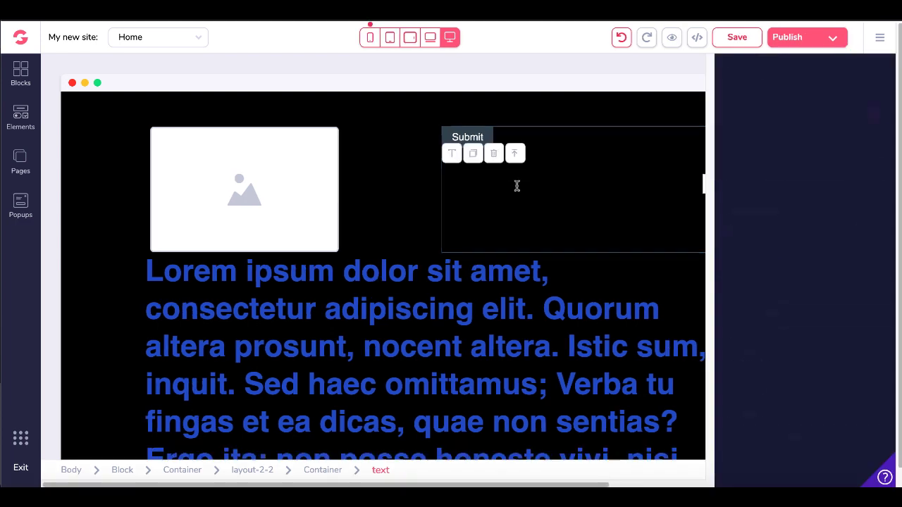
# Step: Change the text colour of the new heading to white and close its settings
pyautogui.doubleClick(478, 186)
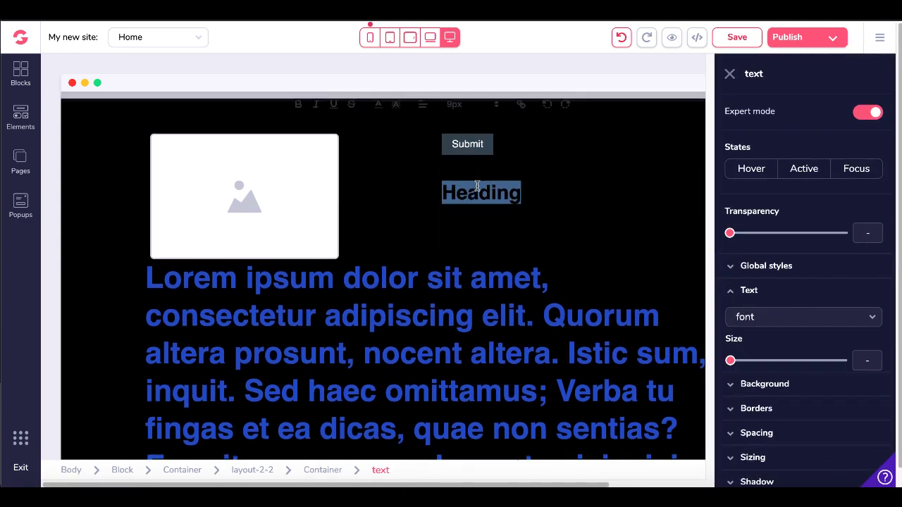
pyautogui.click(380, 106)
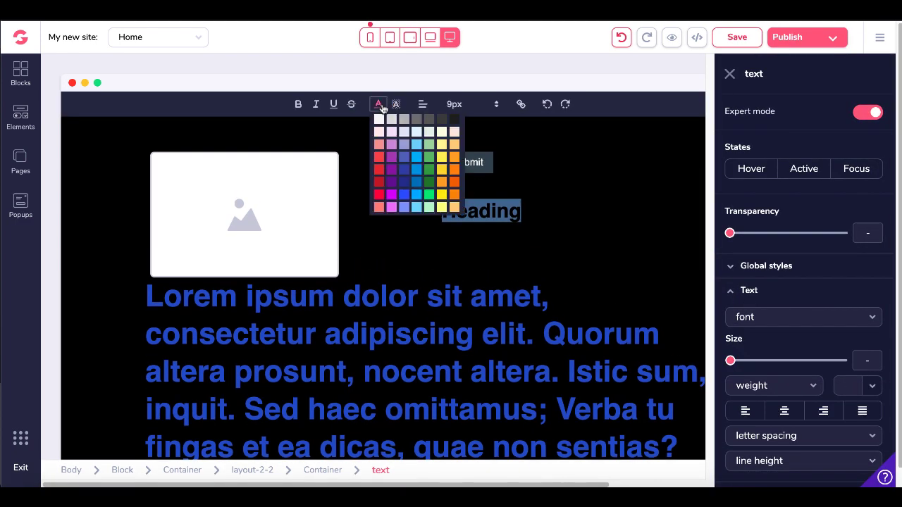
pyautogui.click(382, 125)
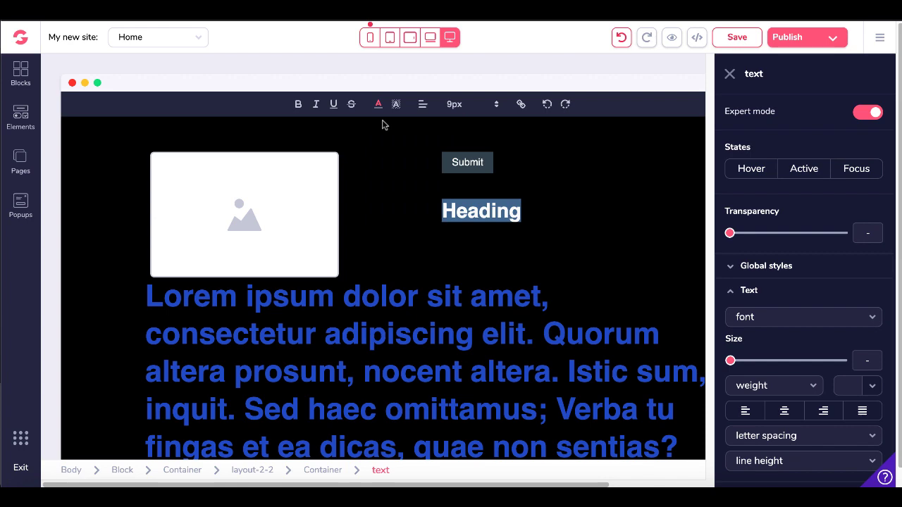
pyautogui.click(559, 211)
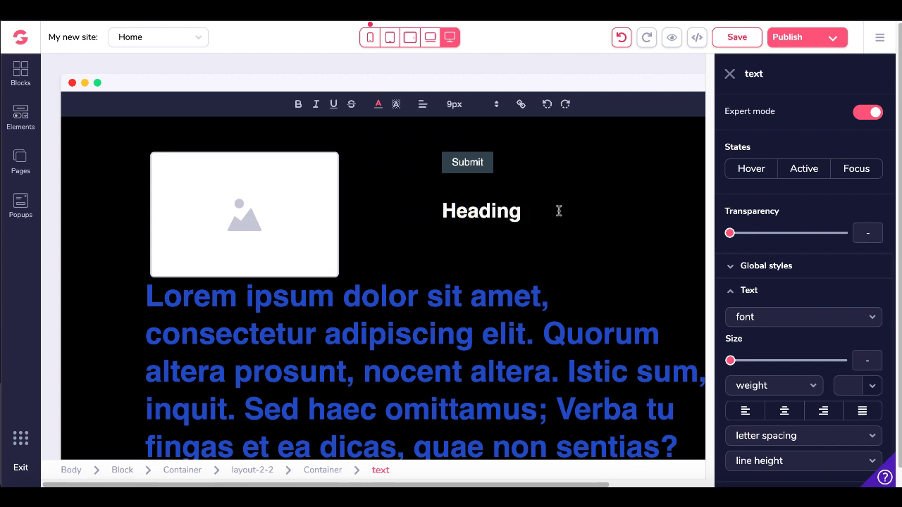
pyautogui.click(731, 76)
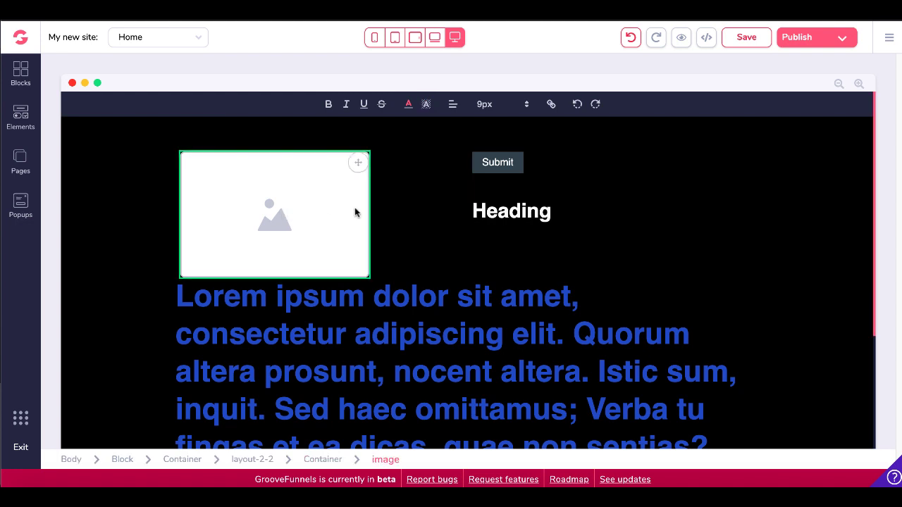
# Step: Inspect the image placeholder's settings and select its parent column container
pyautogui.click(308, 208)
pyautogui.click(308, 206)
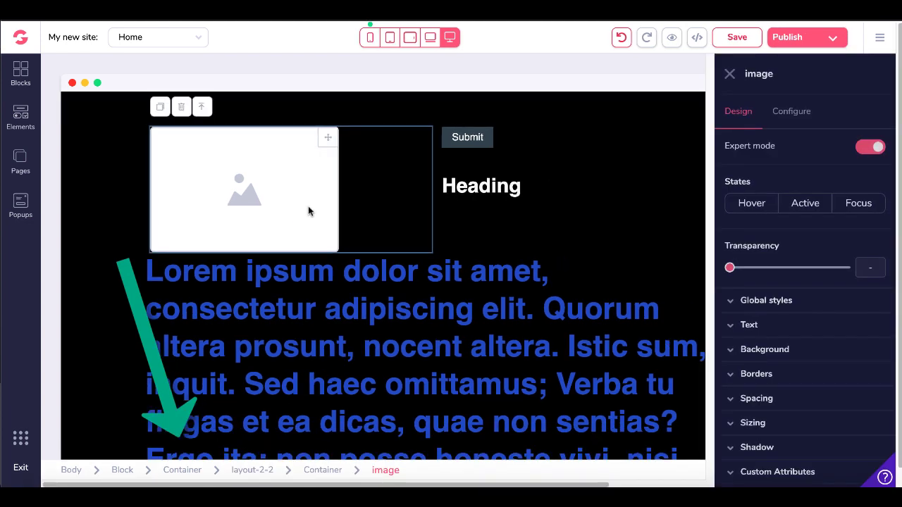
pyautogui.click(728, 74)
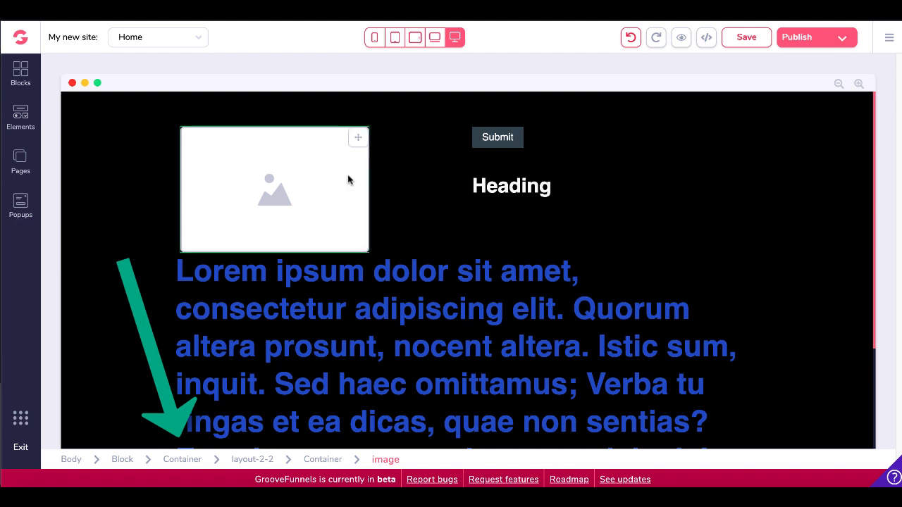
pyautogui.click(348, 180)
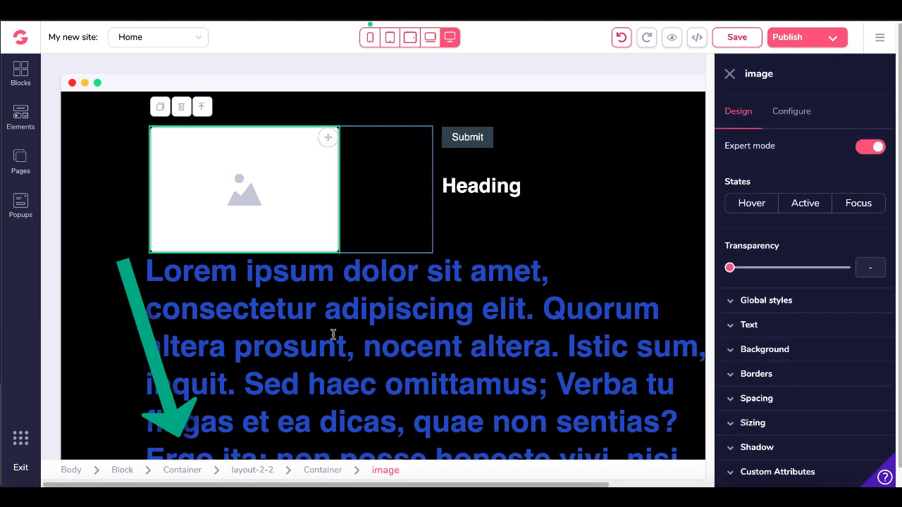
pyautogui.click(330, 472)
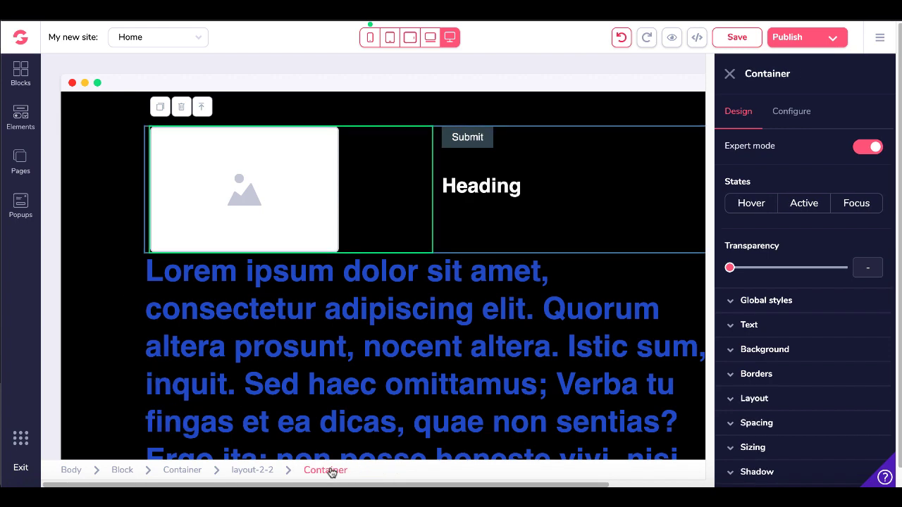
# Step: Select the two-column layout around the image placeholder and the heading in its second column to check their nesting
pyautogui.click(261, 472)
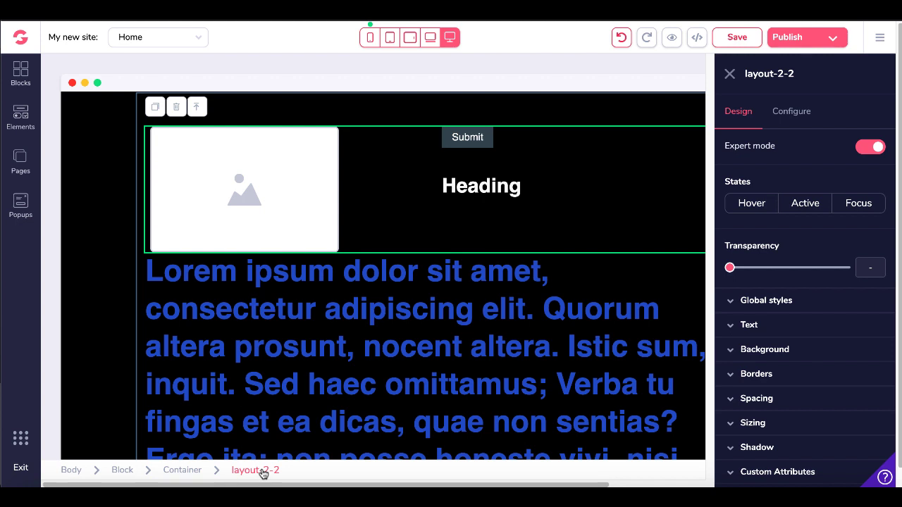
pyautogui.click(477, 187)
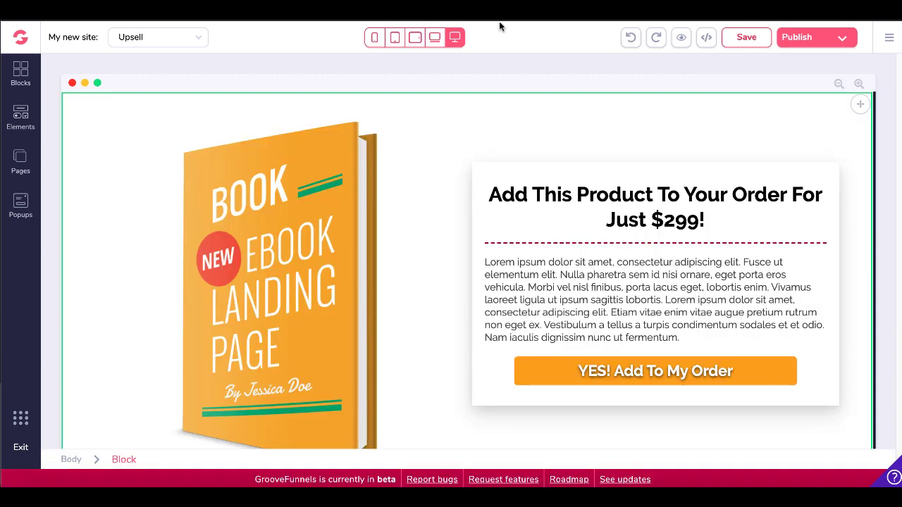
# Step: Inspect the nesting of the Upsell page's red header, progress-bar section and book product block
pyautogui.scroll(3, 312, 171)
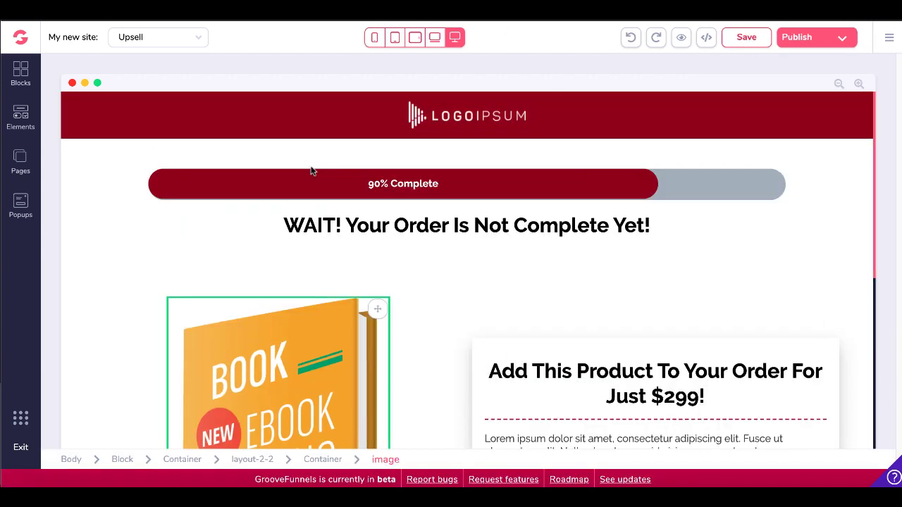
pyautogui.click(84, 101)
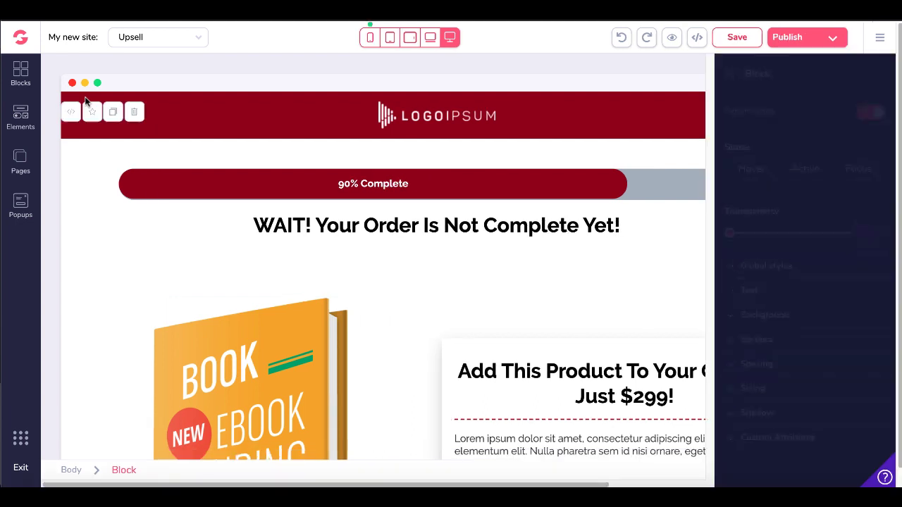
pyautogui.click(96, 198)
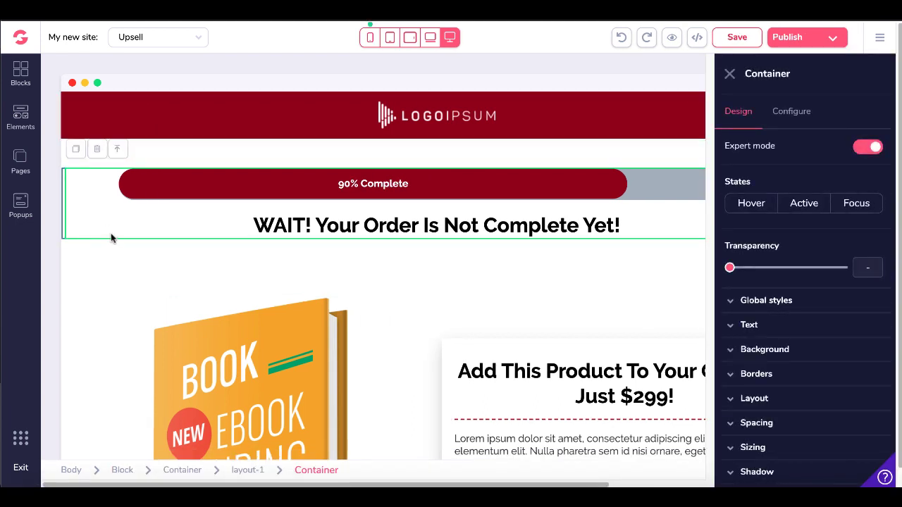
pyautogui.click(117, 287)
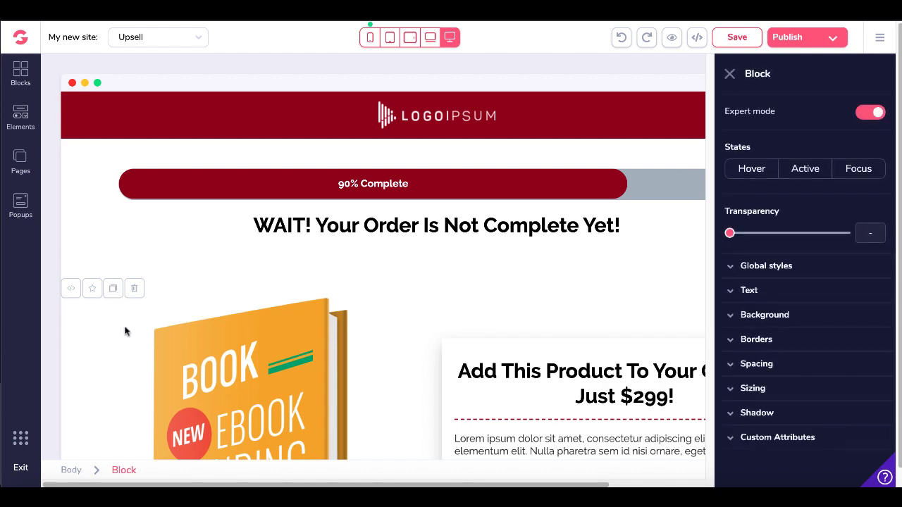
pyautogui.scroll(-3, 128, 346)
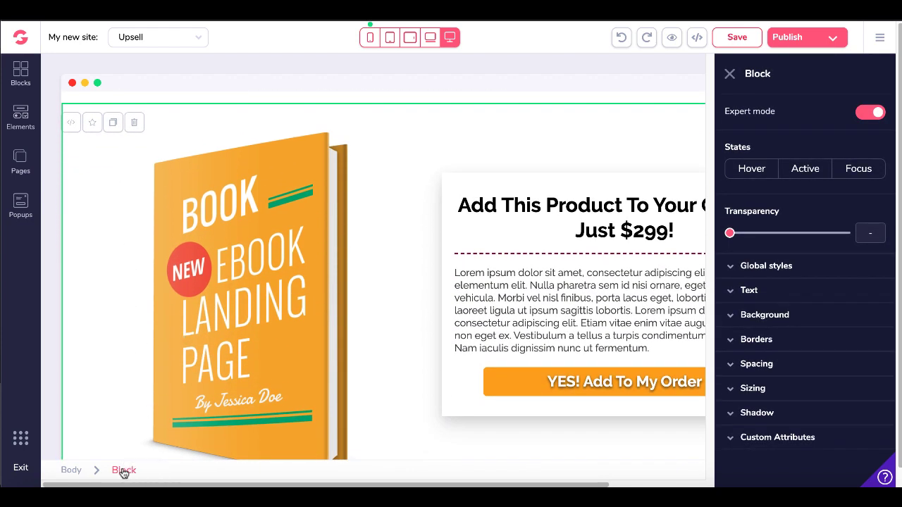
pyautogui.scroll(-3, 125, 362)
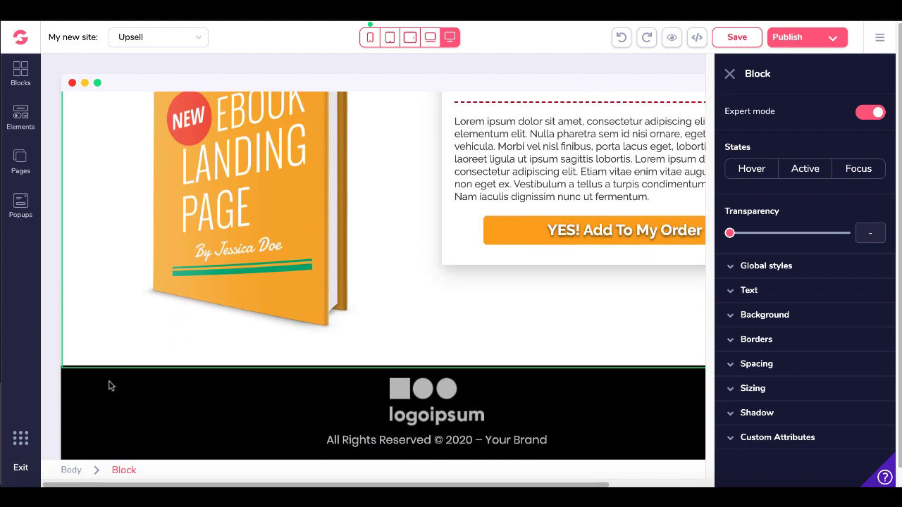
# Step: Inspect the black footer's container and block, and recheck the book column, progress-bar container and red header block
pyautogui.click(109, 386)
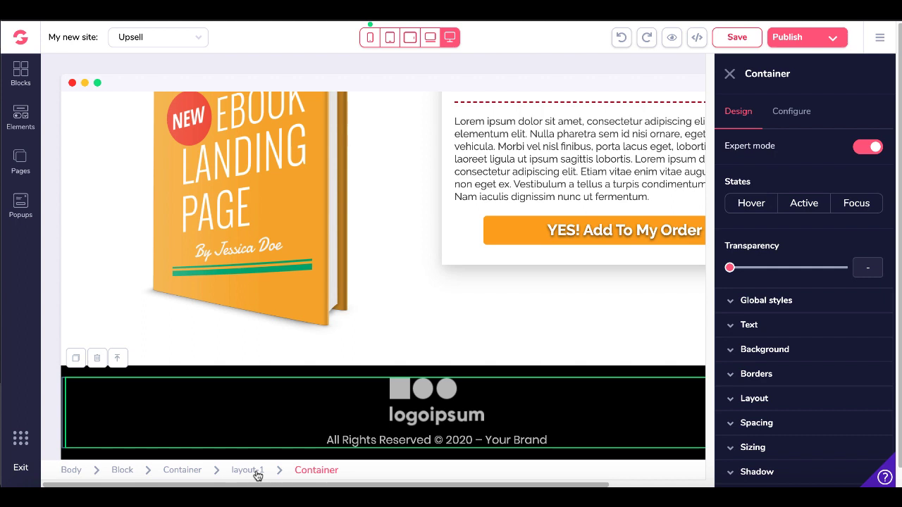
pyautogui.click(124, 457)
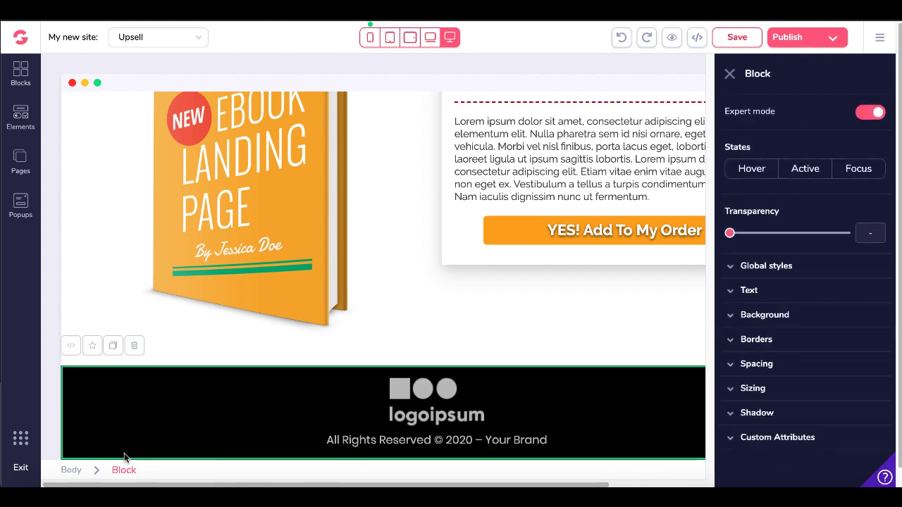
pyautogui.scroll(1, 124, 457)
pyautogui.click(88, 325)
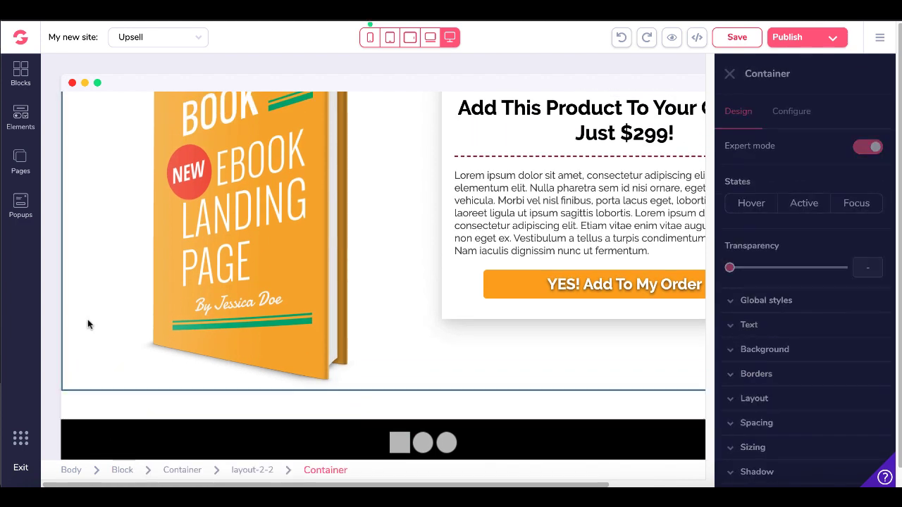
pyautogui.scroll(4, 88, 324)
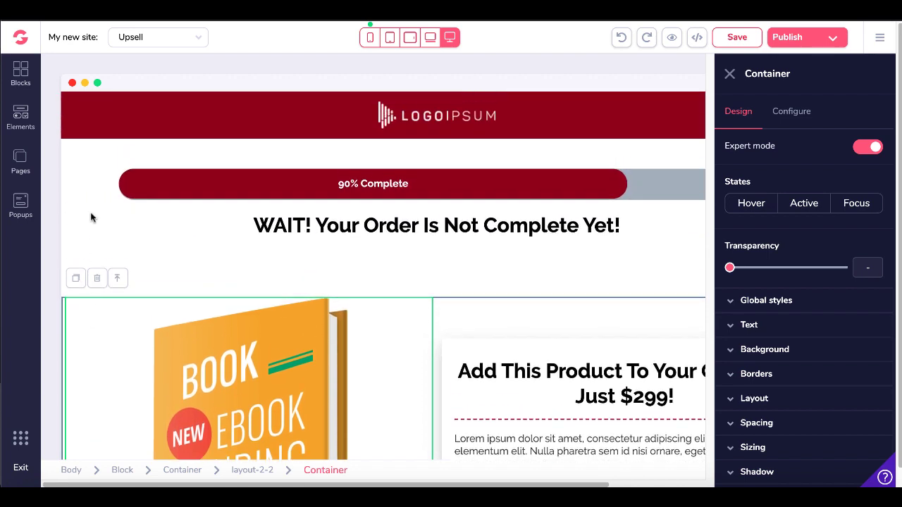
pyautogui.click(79, 215)
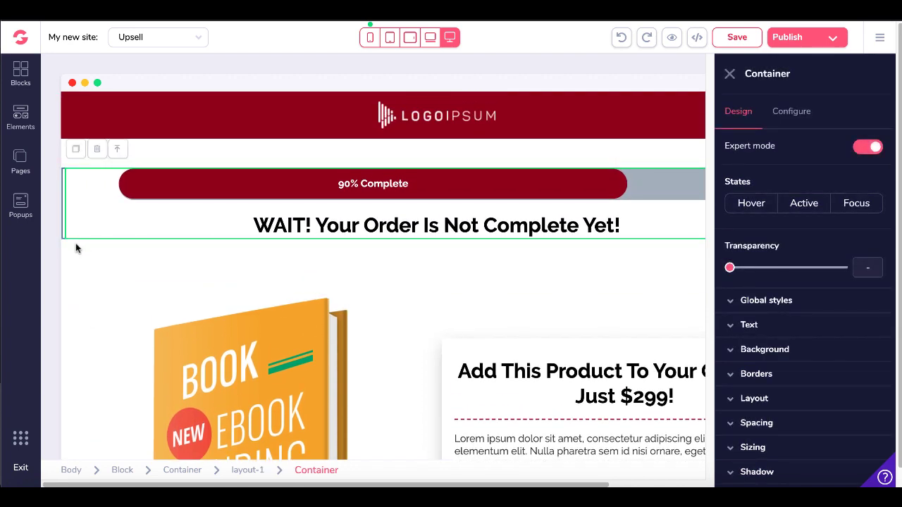
pyautogui.click(76, 246)
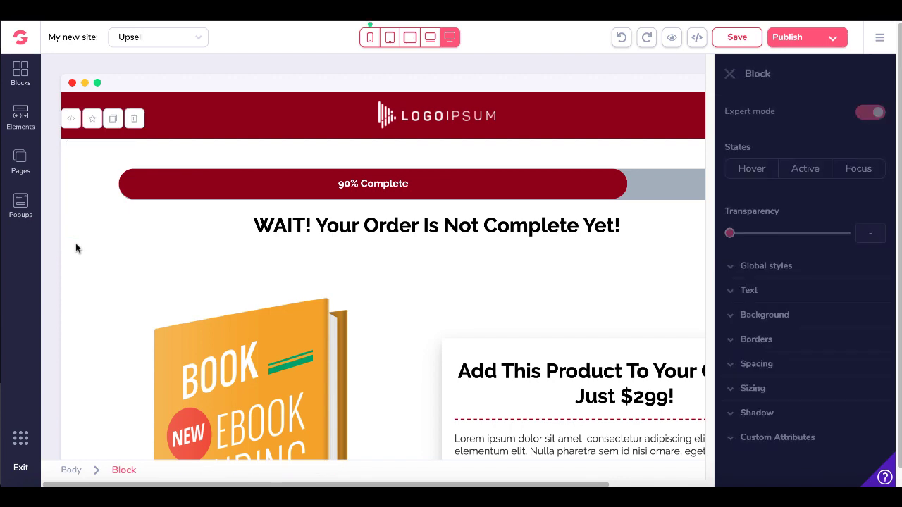
pyautogui.click(162, 97)
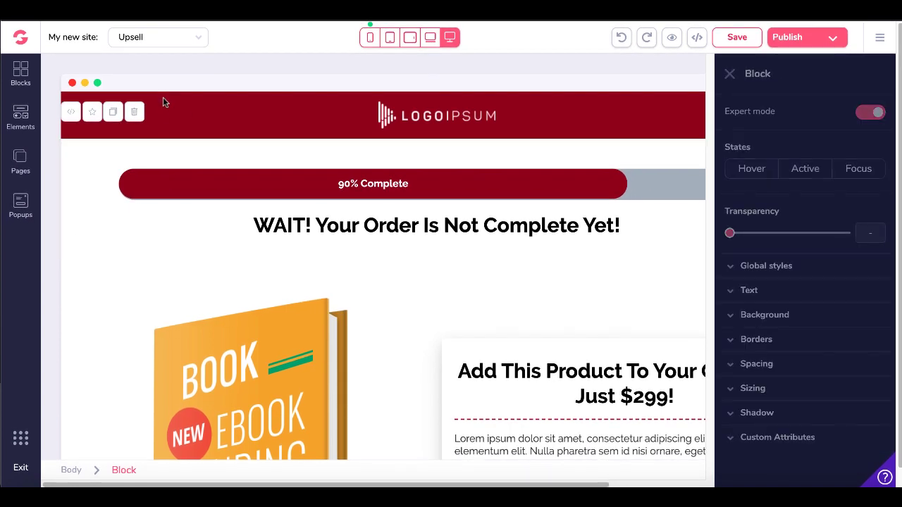
# Step: Browse the designed blocks in the Content category
pyautogui.click(21, 78)
pyautogui.click(71, 218)
pyautogui.scroll(-1, 82, 290)
pyautogui.scroll(3, 82, 290)
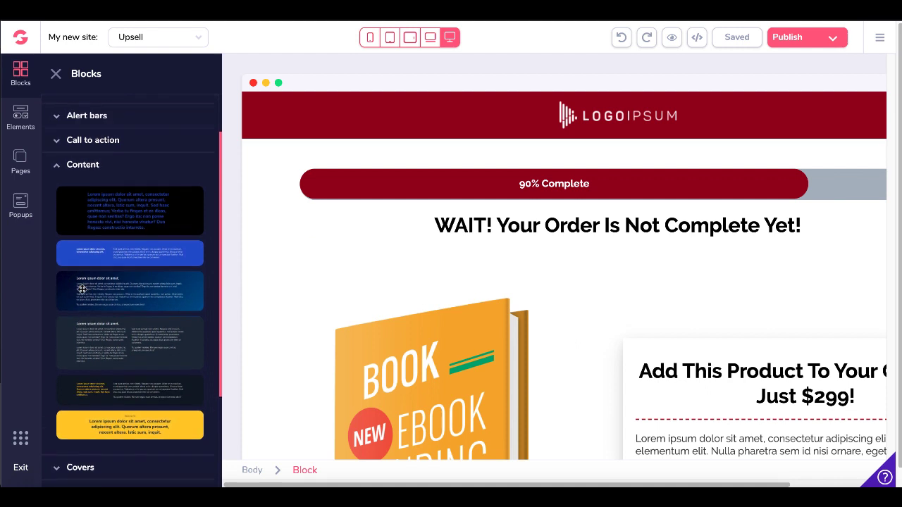
# Step: Insert the Covers wireframe block with a headline, one button and three feature cards directly below the red header
pyautogui.click(157, 113)
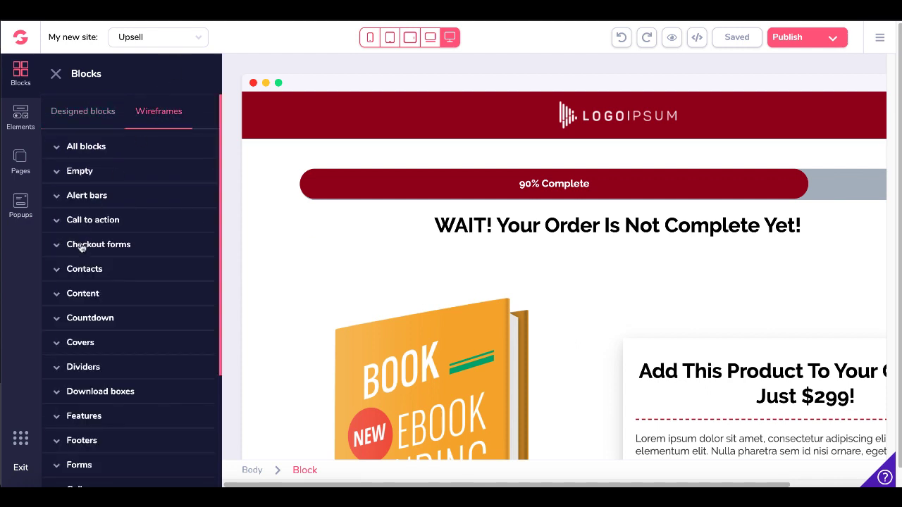
pyautogui.scroll(-2, 60, 291)
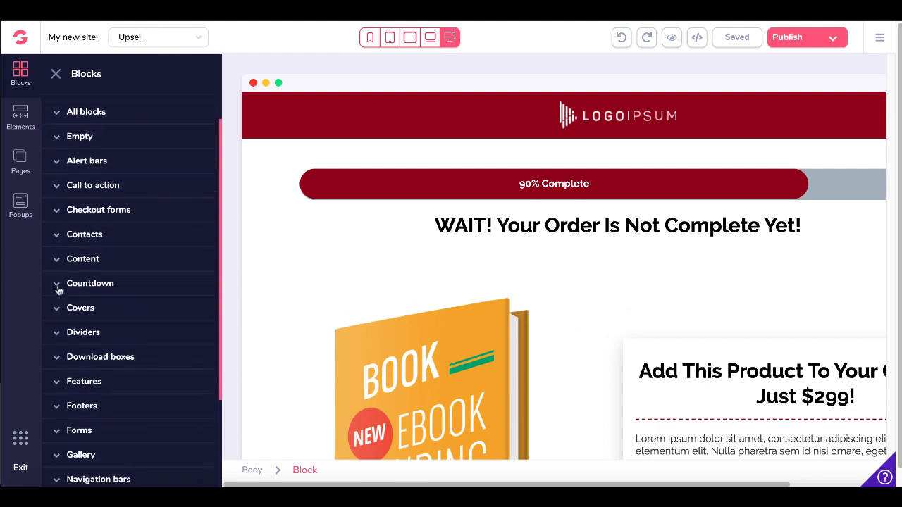
pyautogui.click(57, 273)
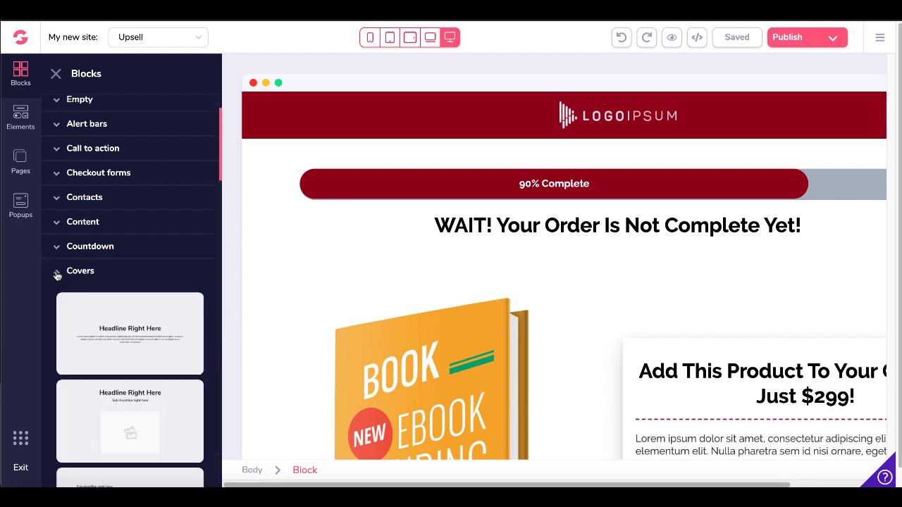
pyautogui.scroll(-5, 102, 307)
pyautogui.scroll(-10, 102, 307)
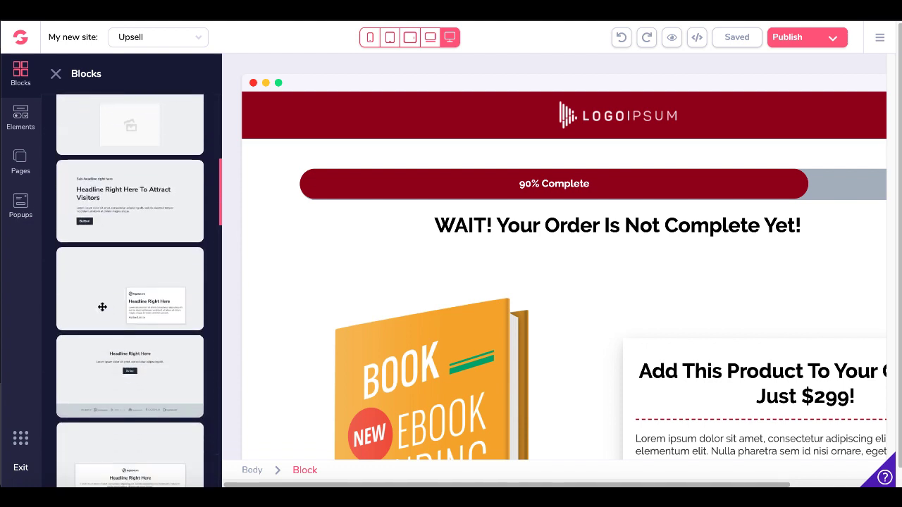
pyautogui.scroll(-10, 102, 307)
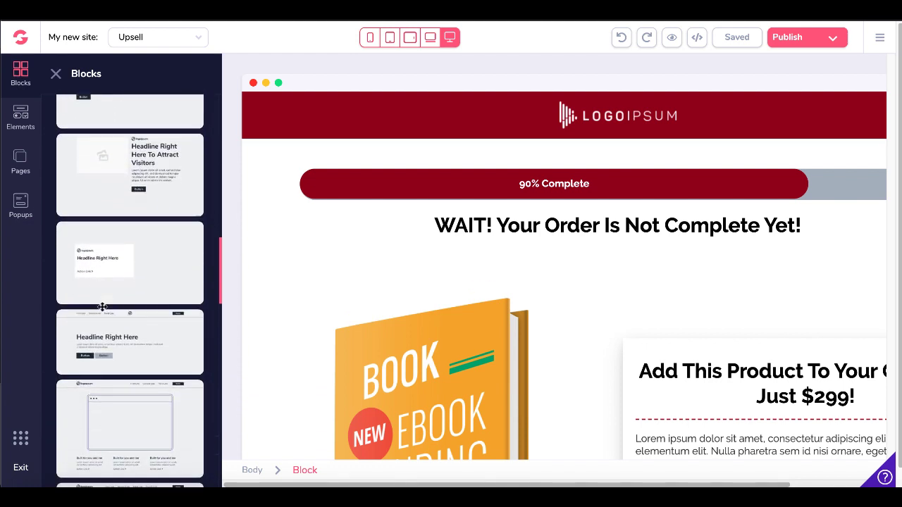
pyautogui.scroll(-7, 103, 307)
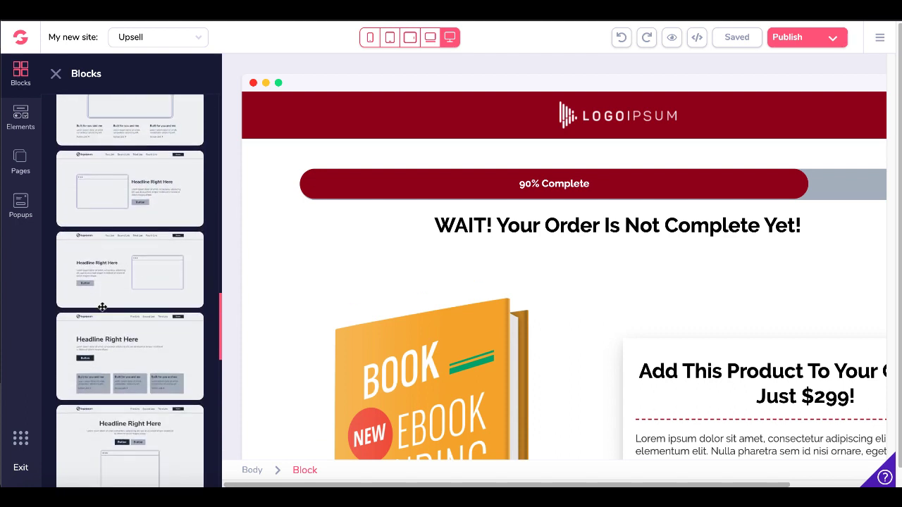
pyautogui.scroll(-2, 102, 306)
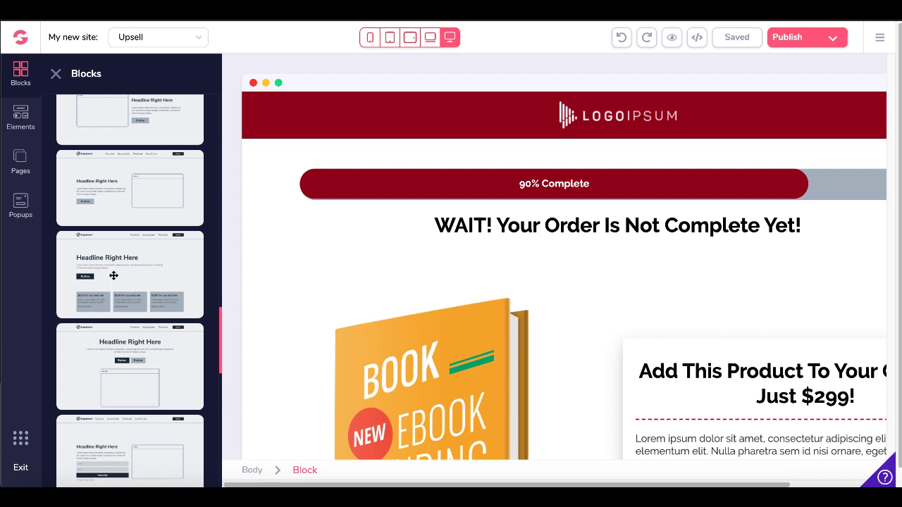
pyautogui.moveTo(114, 276); pyautogui.dragTo(393, 238)
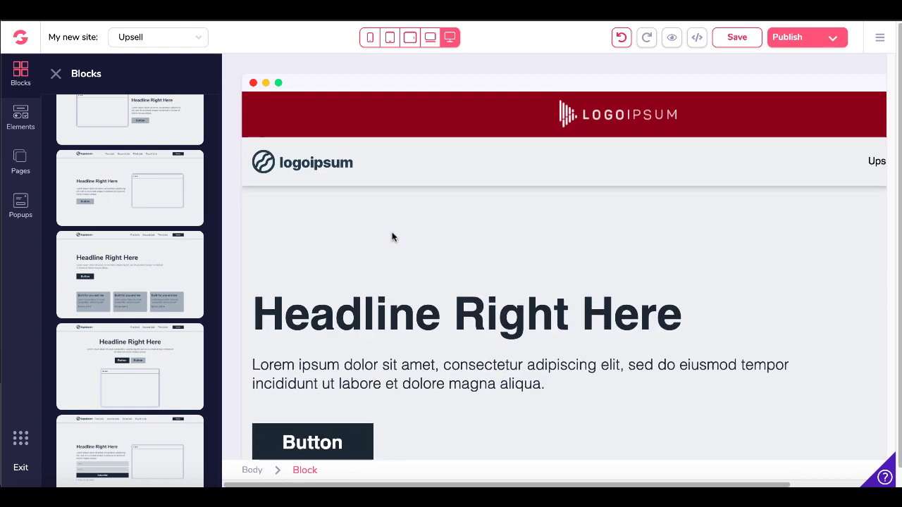
# Step: Inspect the inserted cover's paragraph text and its first "Built for you and me" card container
pyautogui.scroll(-5, 392, 237)
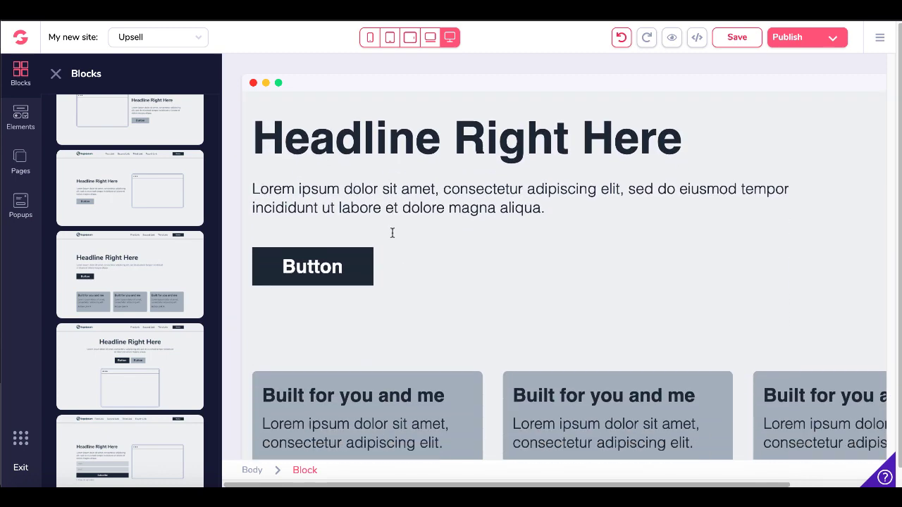
pyautogui.scroll(2, 392, 233)
pyautogui.click(401, 191)
pyautogui.scroll(-5, 401, 191)
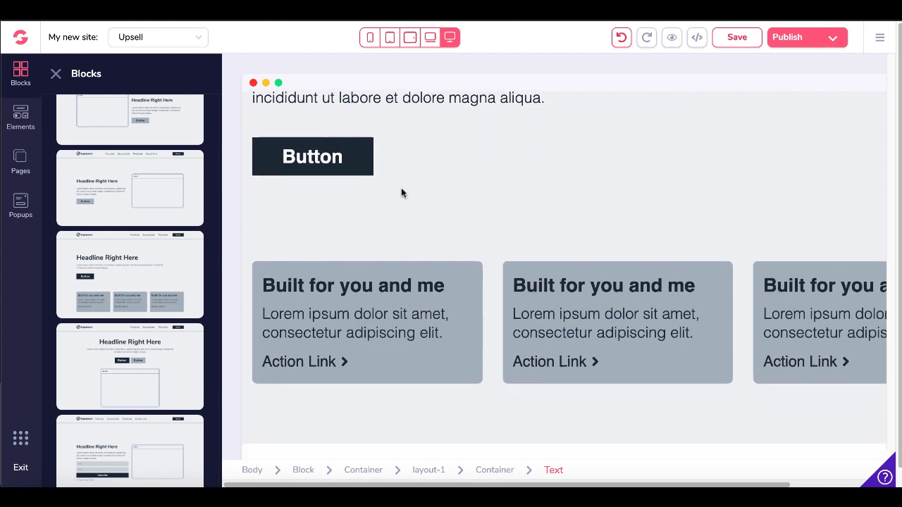
pyautogui.click(409, 265)
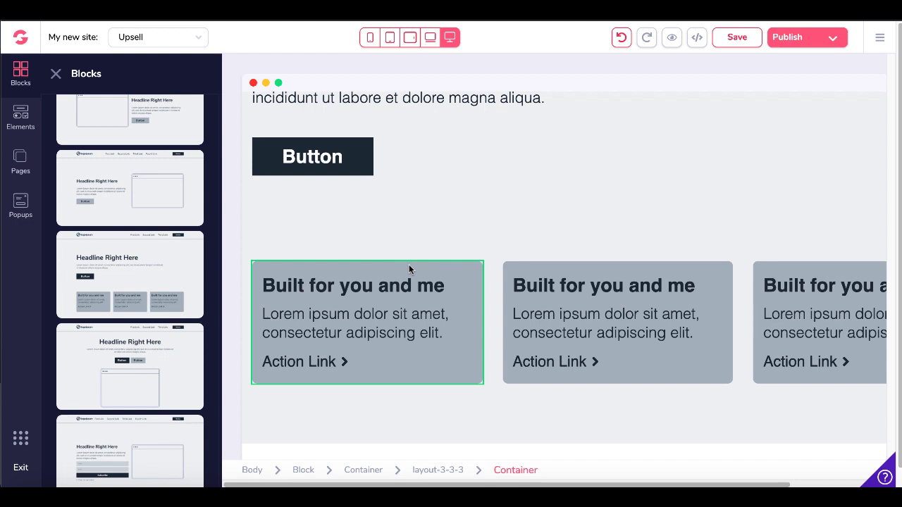
# Step: Inspect the containers of the inserted cover's navigation bar and main headline area, and compare them with the red header
pyautogui.scroll(5, 409, 264)
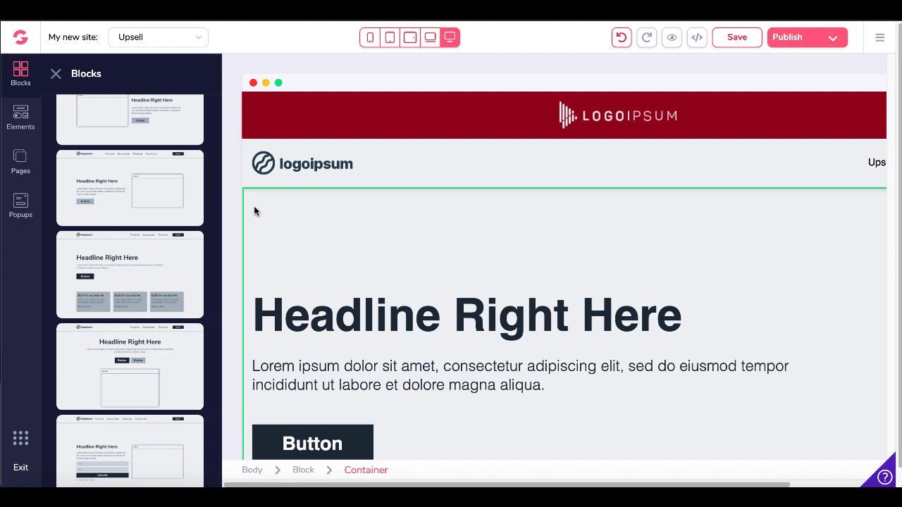
pyautogui.click(254, 206)
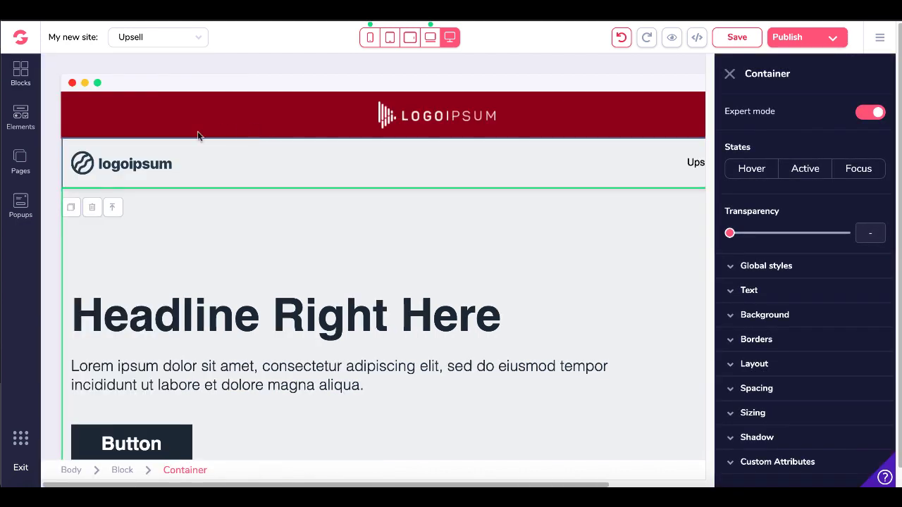
pyautogui.click(89, 127)
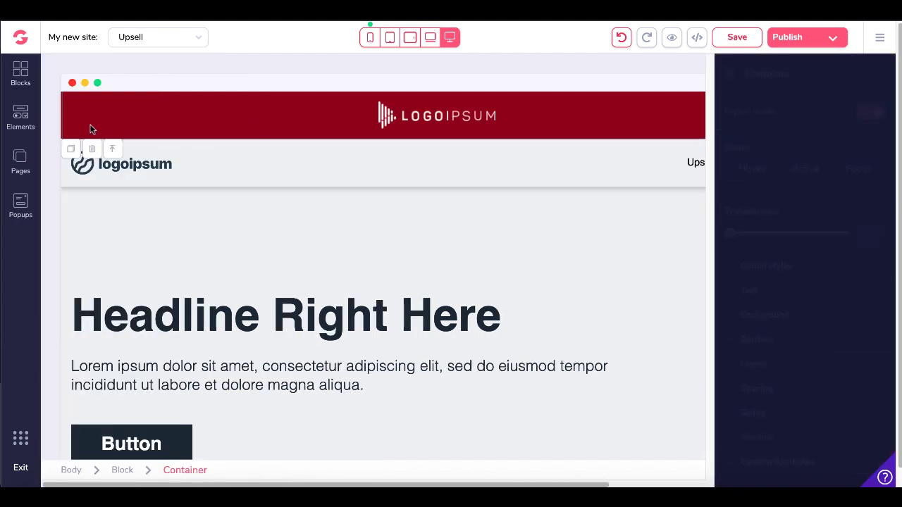
pyautogui.click(181, 177)
pyautogui.click(102, 243)
pyautogui.scroll(-8, 101, 242)
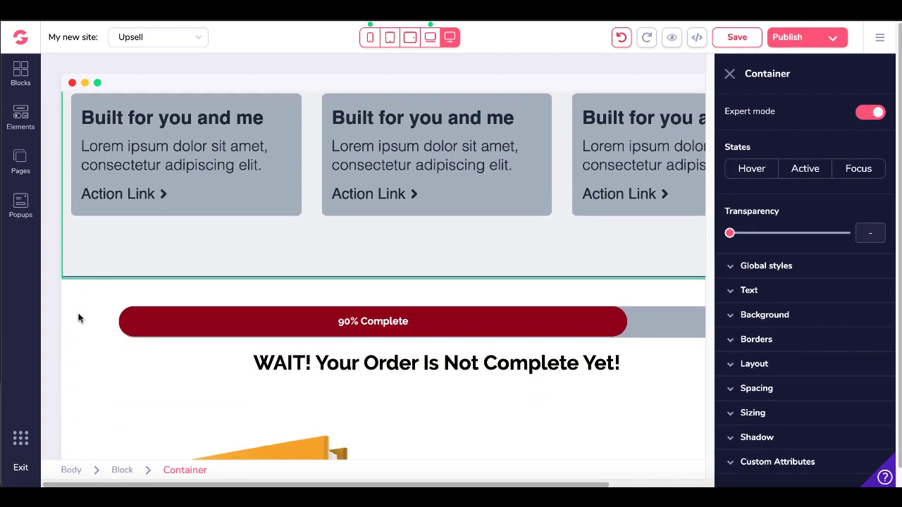
# Step: Select the filled part of the 90% Complete progress bar and turn off Expert mode for its design settings
pyautogui.click(76, 319)
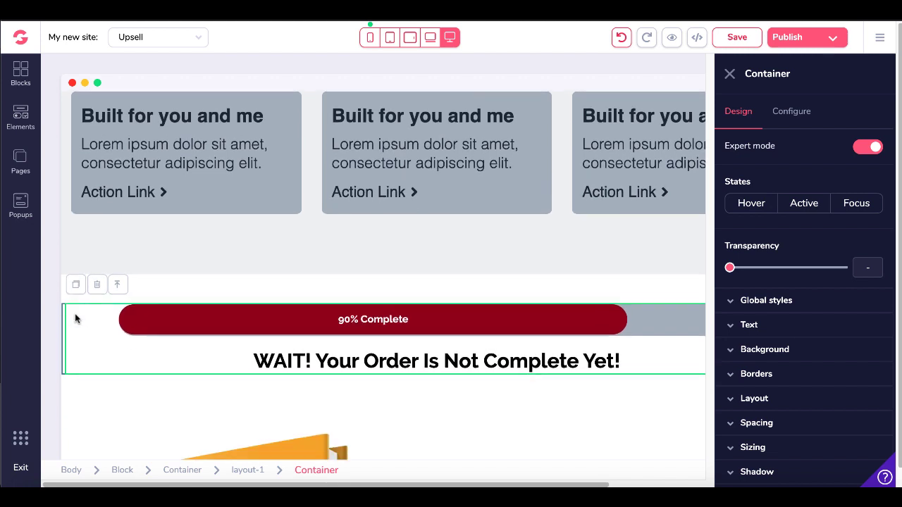
pyautogui.scroll(-1, 77, 319)
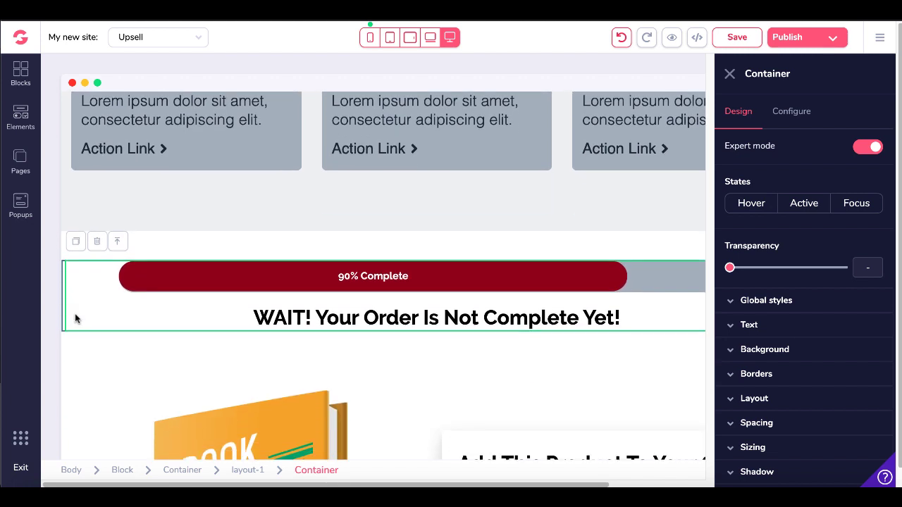
pyautogui.click(151, 281)
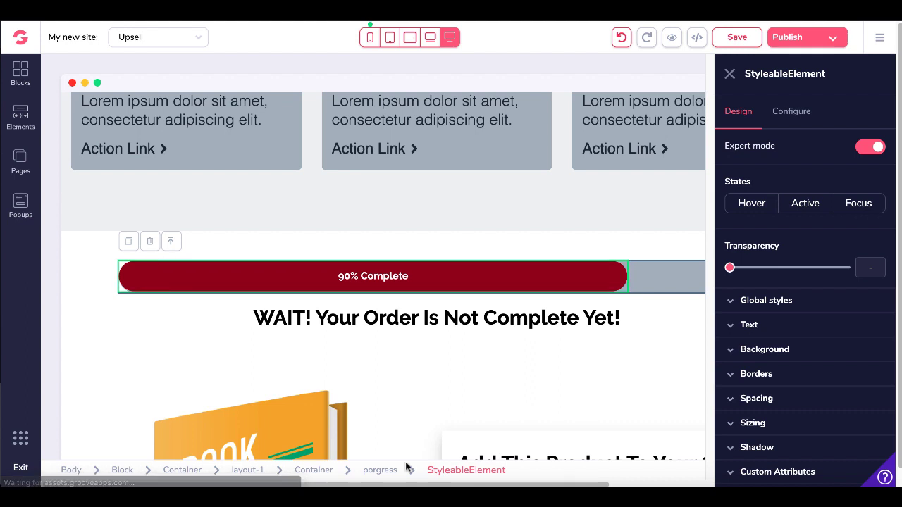
pyautogui.click(872, 148)
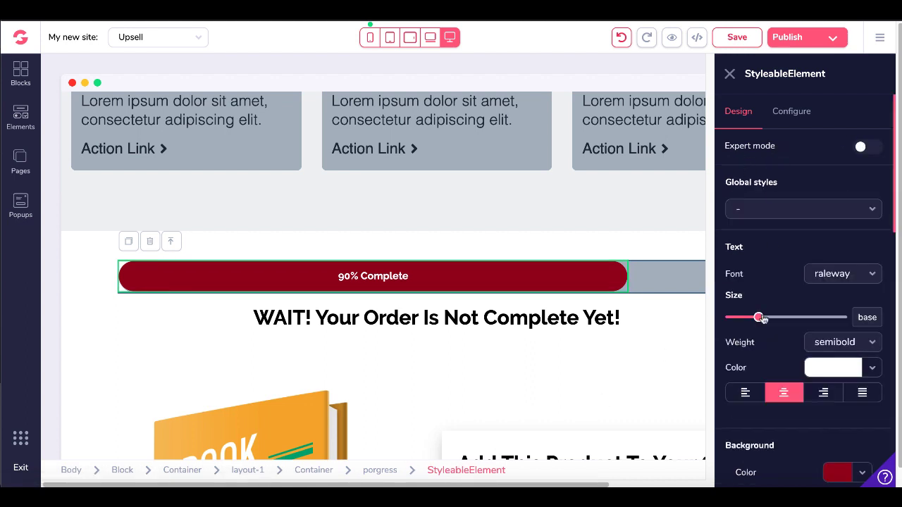
# Step: Review the progress bar fill's simplified text, background and border settings, and turn Expert mode back on
pyautogui.scroll(-3, 781, 364)
pyautogui.scroll(-3, 781, 364)
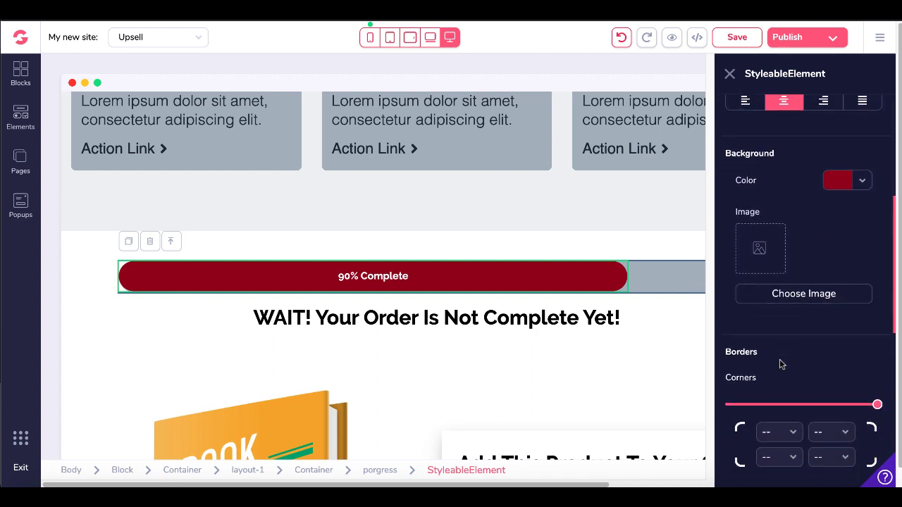
pyautogui.scroll(2, 781, 365)
pyautogui.scroll(5, 781, 364)
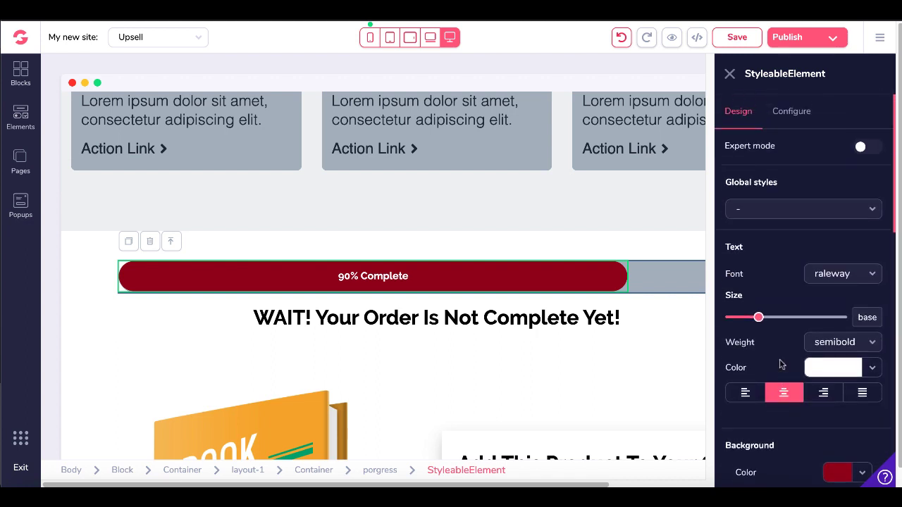
pyautogui.click(860, 148)
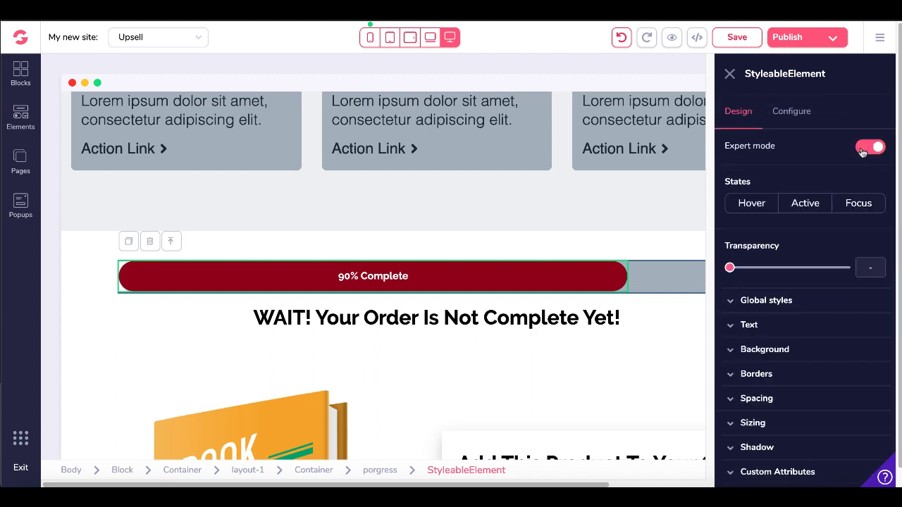
# Step: Try the top padding adjustment in the progress bar fill's spacing settings, leave it without a value, and close the element's settings
pyautogui.scroll(-1, 765, 340)
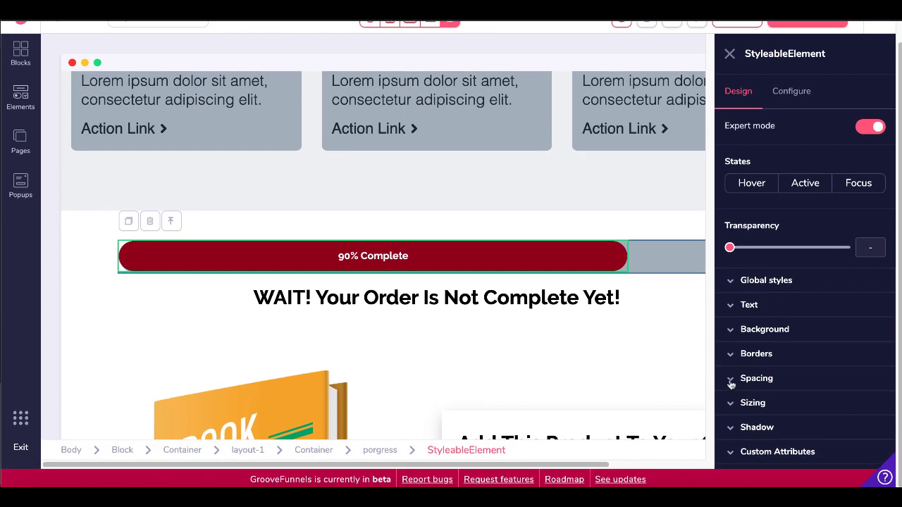
pyautogui.click(733, 380)
pyautogui.scroll(-1, 796, 398)
pyautogui.scroll(-1, 797, 398)
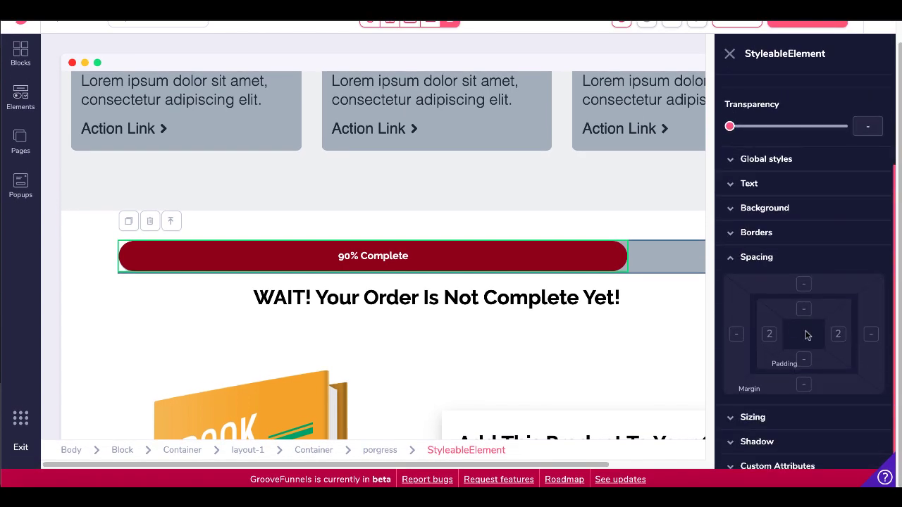
pyautogui.click(804, 311)
pyautogui.moveTo(733, 411)
pyautogui.mouseDown()
pyautogui.moveTo(778, 411)
pyautogui.moveTo(731, 411)
pyautogui.mouseUp()
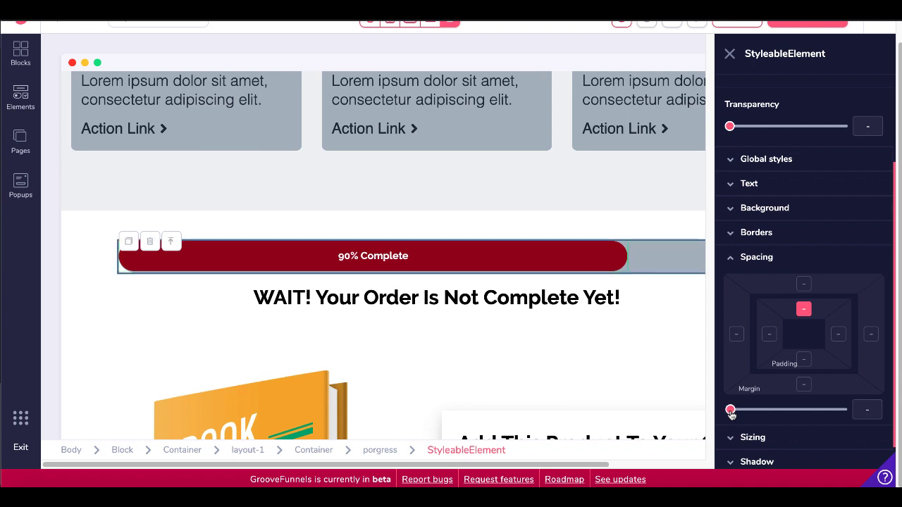
pyautogui.click(729, 54)
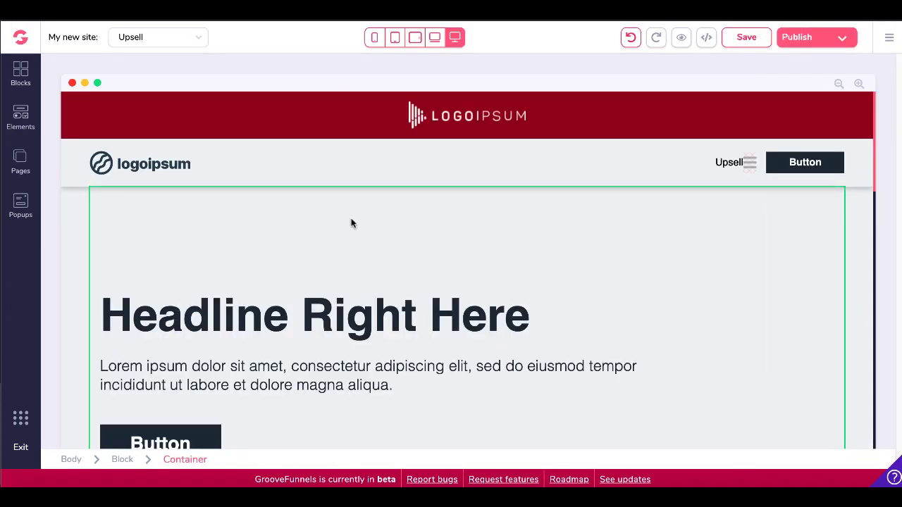